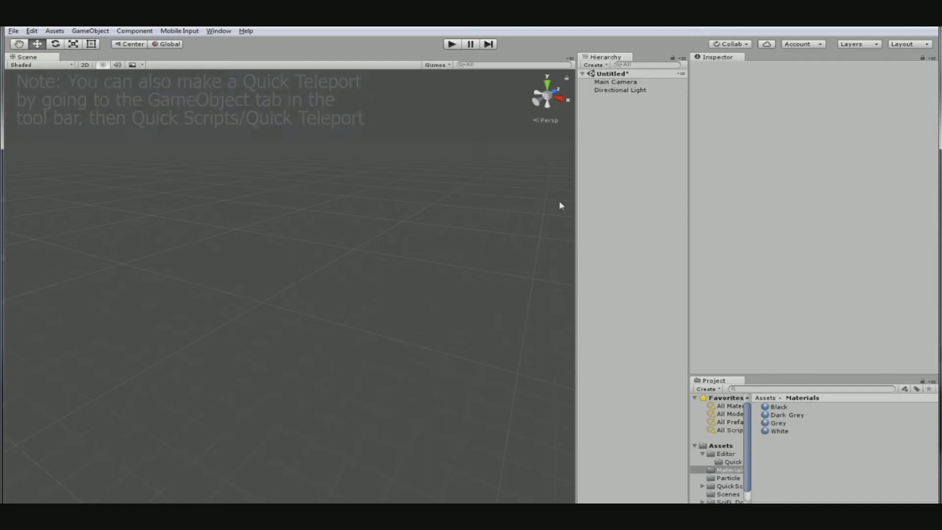
- Create an empty game object in the scene and name it Teleporter
left_click(595, 66)
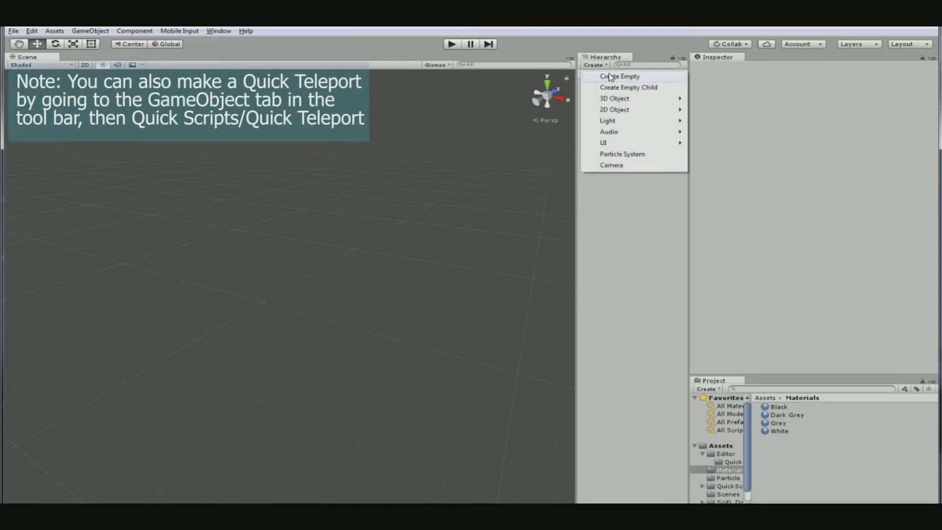
left_click(611, 77)
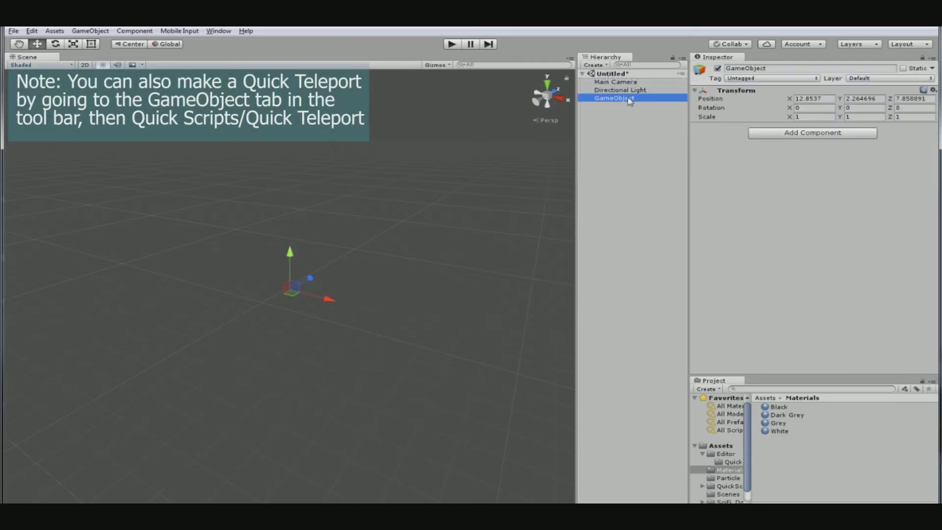
type("Telep")
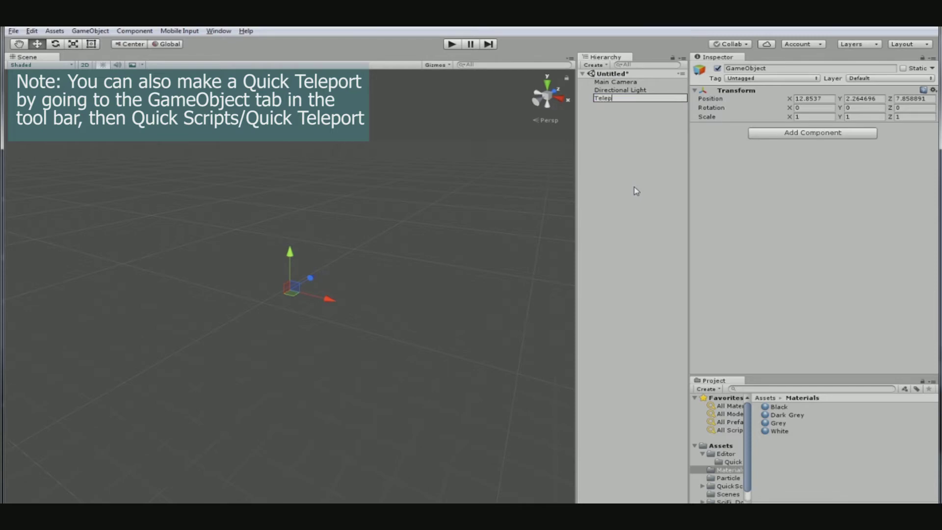
type("orter")
key("Return")
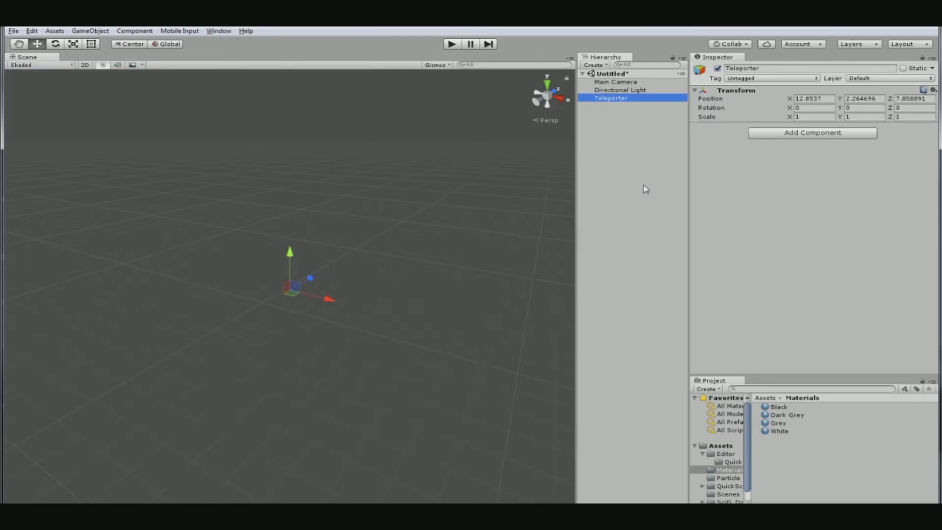
- Add a Box Collider component to the Teleporter object and enable Is Trigger
left_click(783, 134)
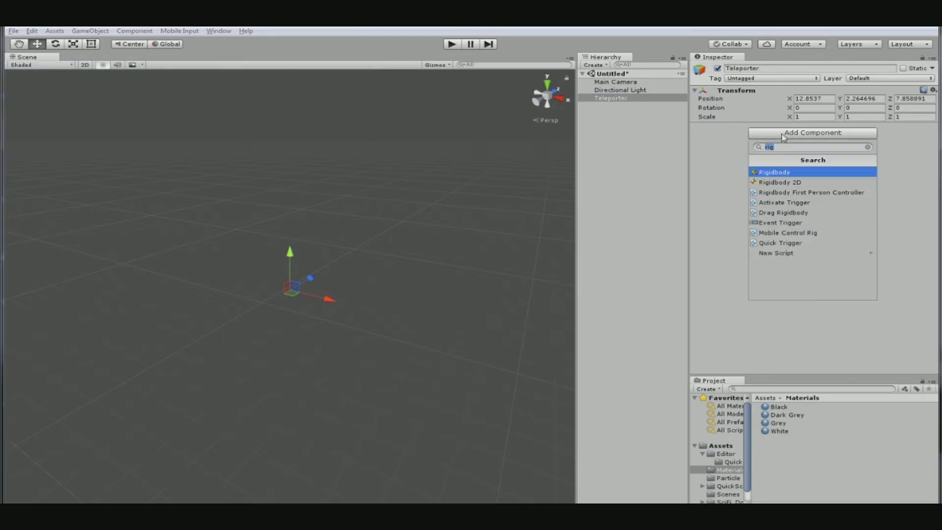
type("box")
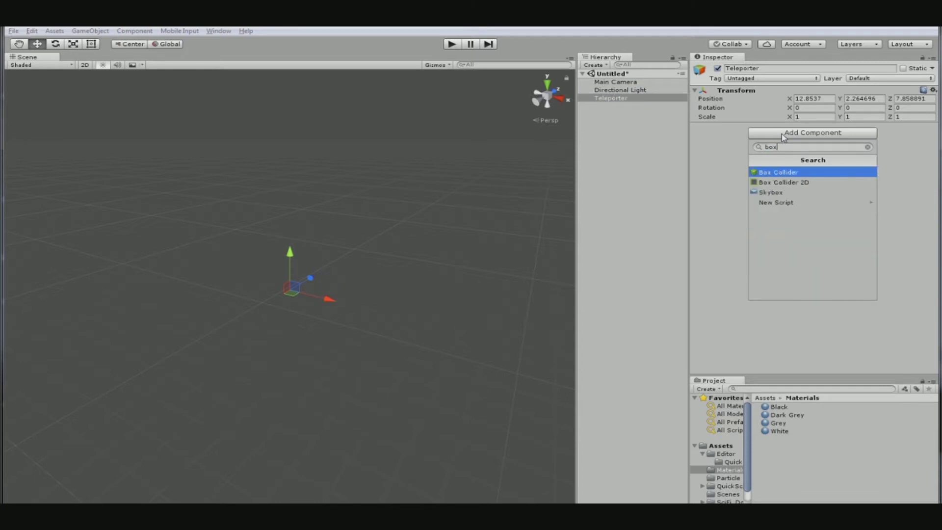
key("Return")
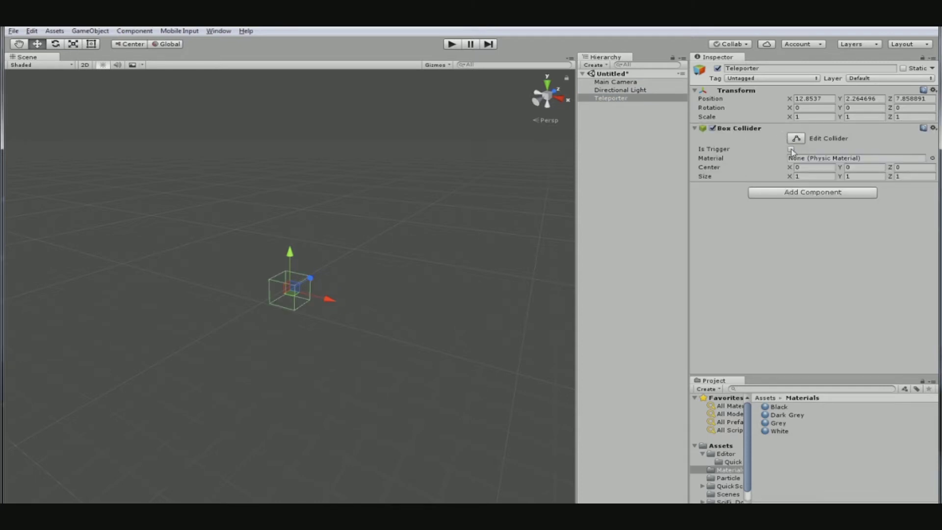
- Add a Quick Gizmo component to the Teleporter and set its Gizmo Type to Collider
left_click(798, 196)
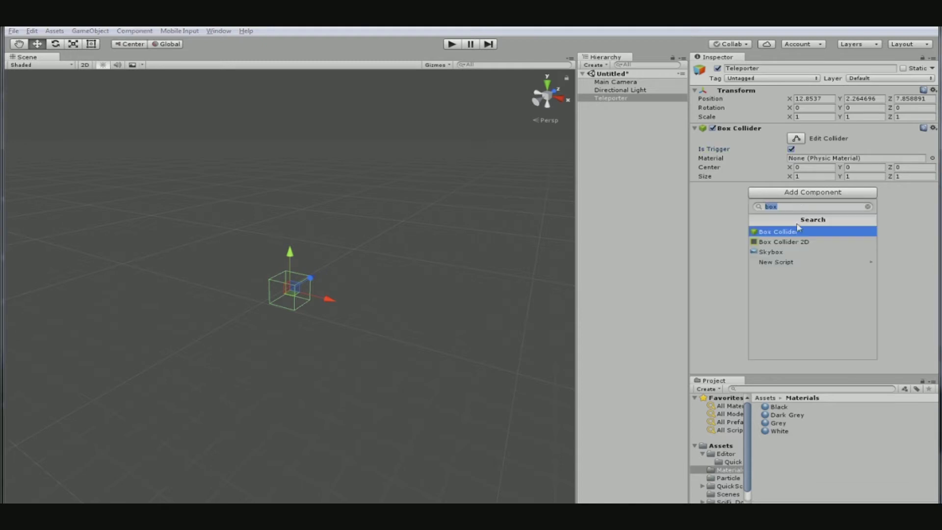
type("quic")
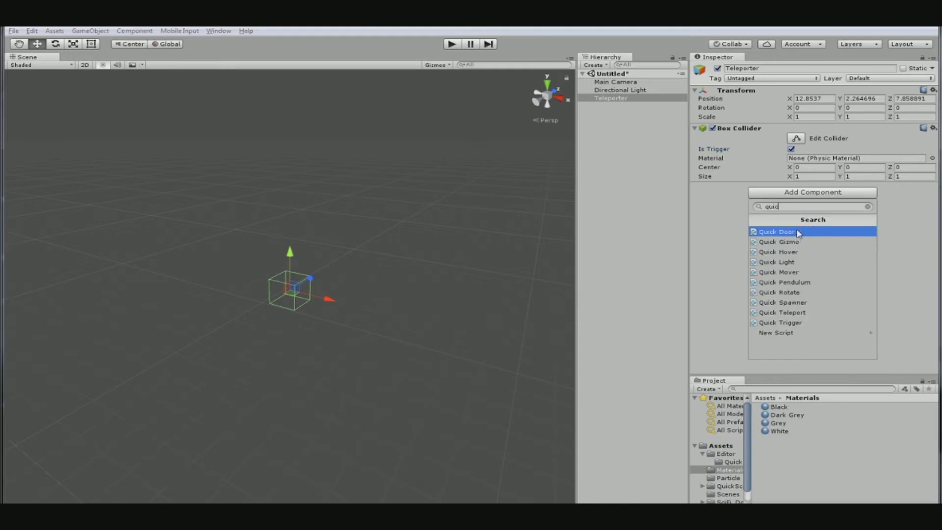
key("Down")
key("Return")
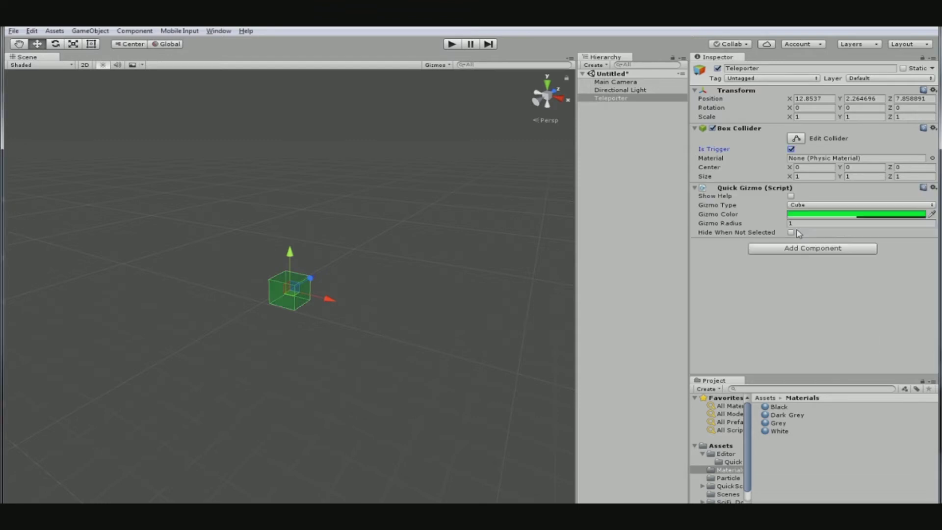
left_click(832, 206)
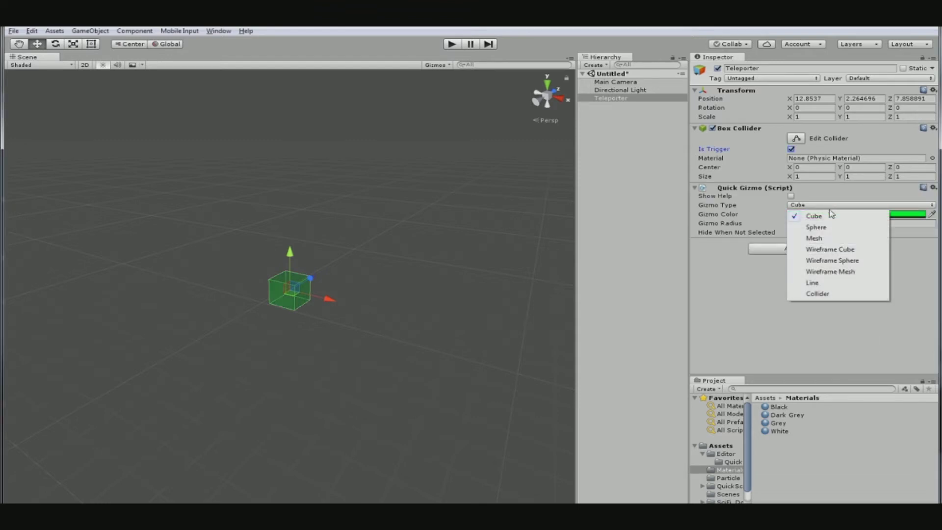
left_click(818, 293)
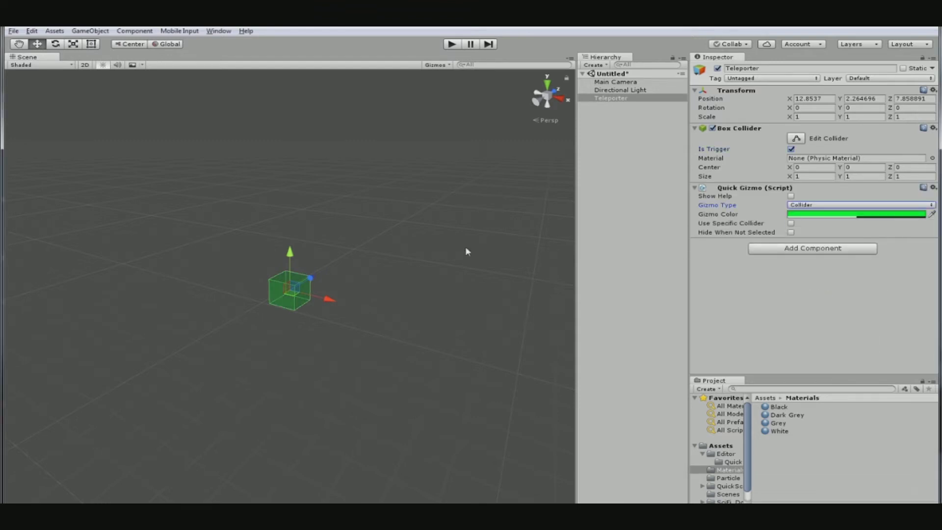
- Reshape the Teleporter's box collider in the scene to a flat box of about 6.07 × 0.72 × 3.57
left_click_drag(458, 235, 381, 284, "alt")
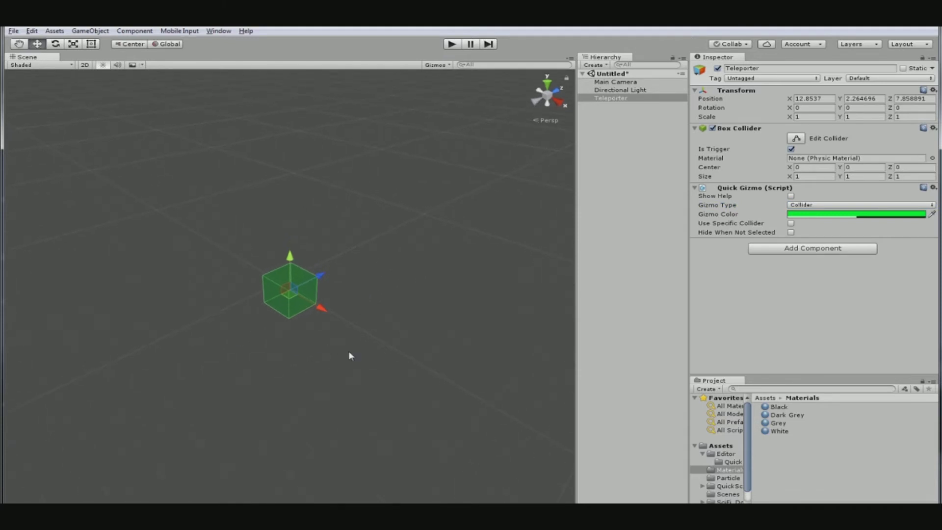
left_click_drag(378, 380, 374, 349, "alt")
middle_click_drag(364, 347, 364, 329)
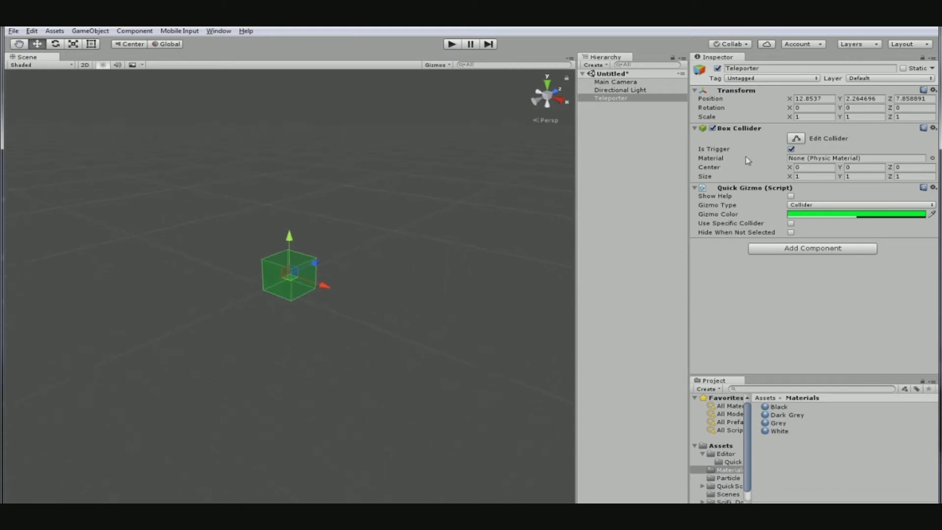
left_click(797, 141)
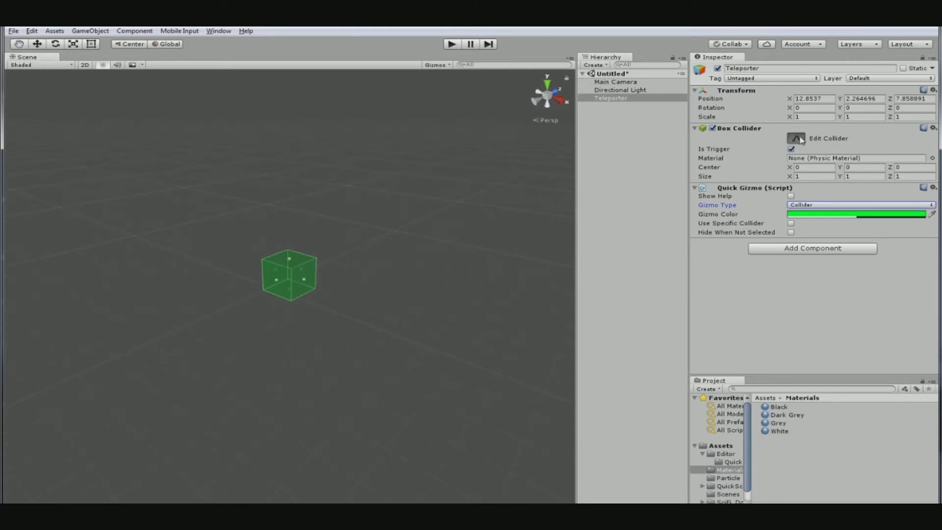
left_click_drag(304, 283, 266, 328)
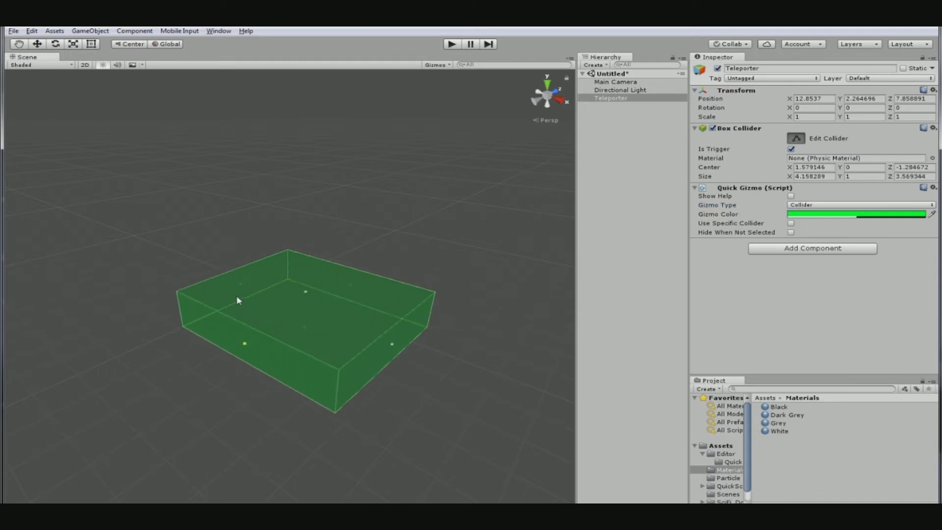
left_click_drag(236, 286, 404, 243, "alt")
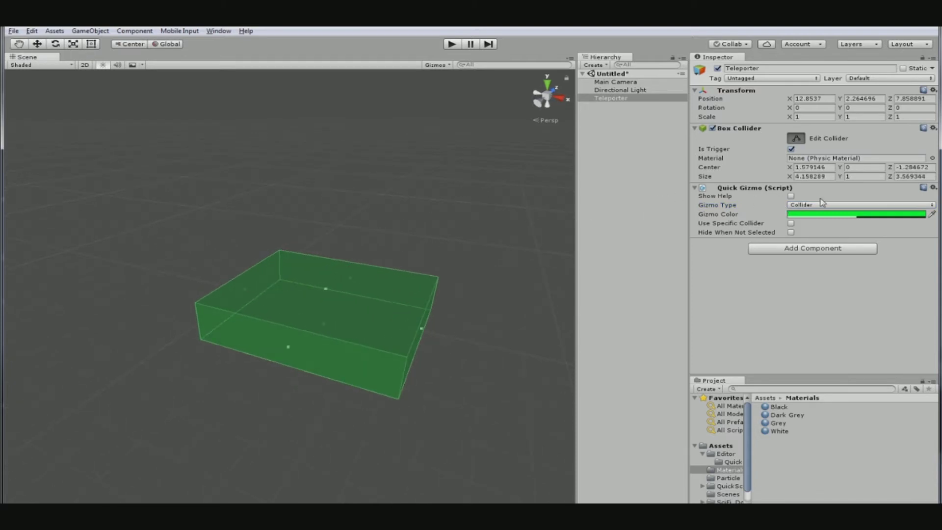
left_click_drag(412, 255, 216, 306, "alt")
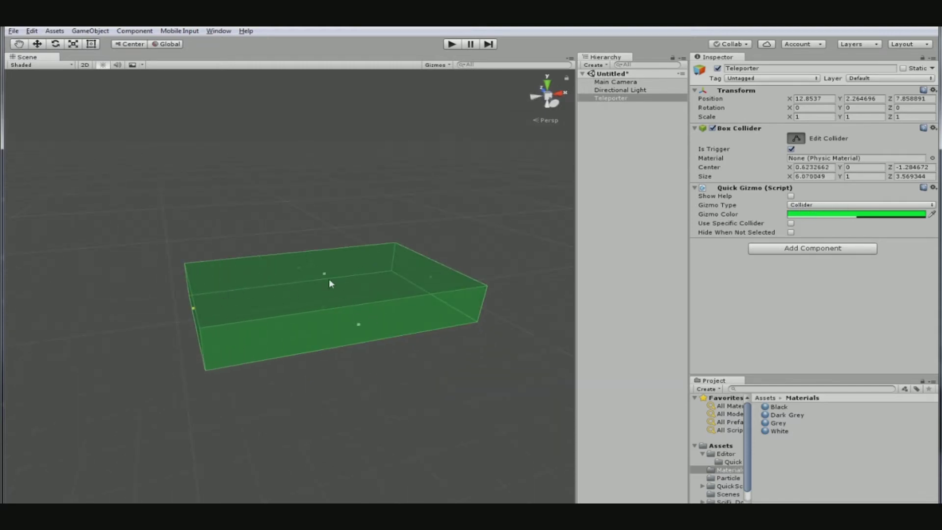
left_click_drag(329, 280, 324, 282)
key("e")
left_click_drag(328, 315, 326, 214)
key("ctrl+z")
key("ctrl+z")
key("ctrl+z")
key("w")
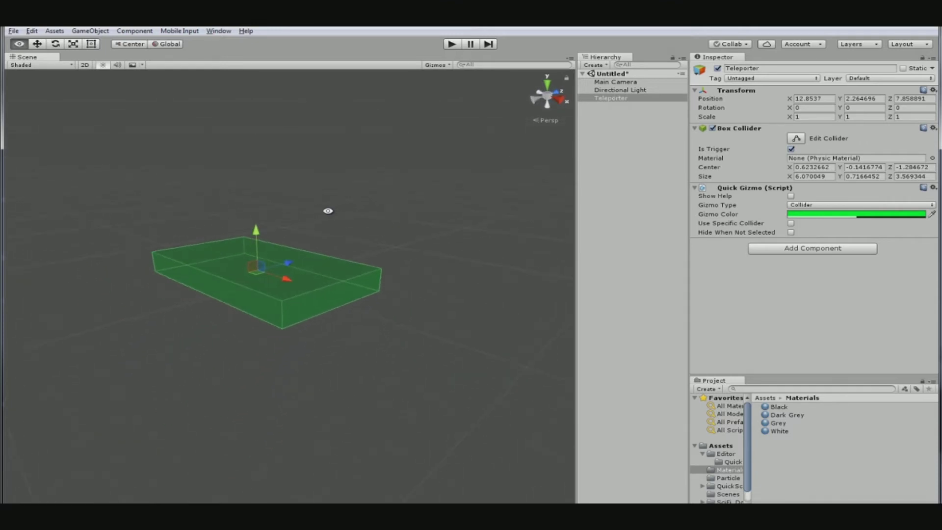
- Add a plane as a floor around the Teleporter volume and shift it to Z about 9.12
left_click(91, 31)
mouse_move(100, 69)
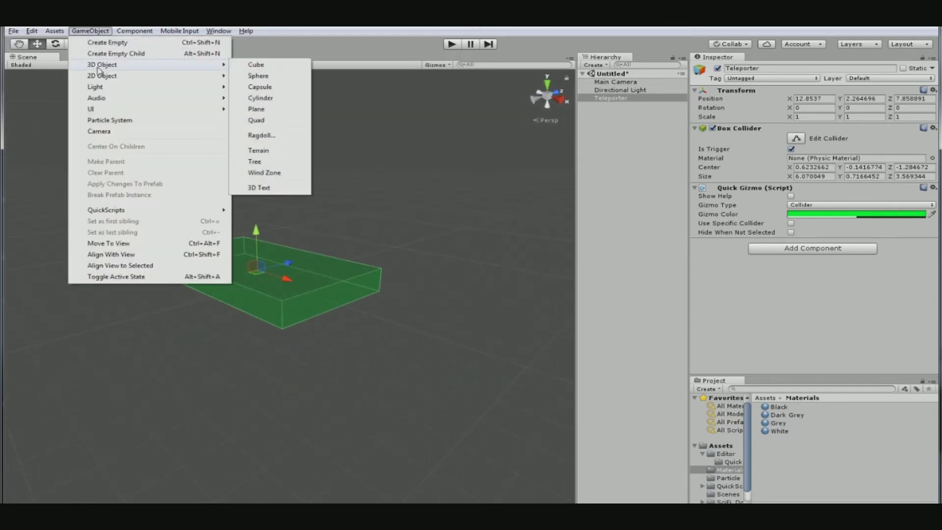
left_click(271, 112)
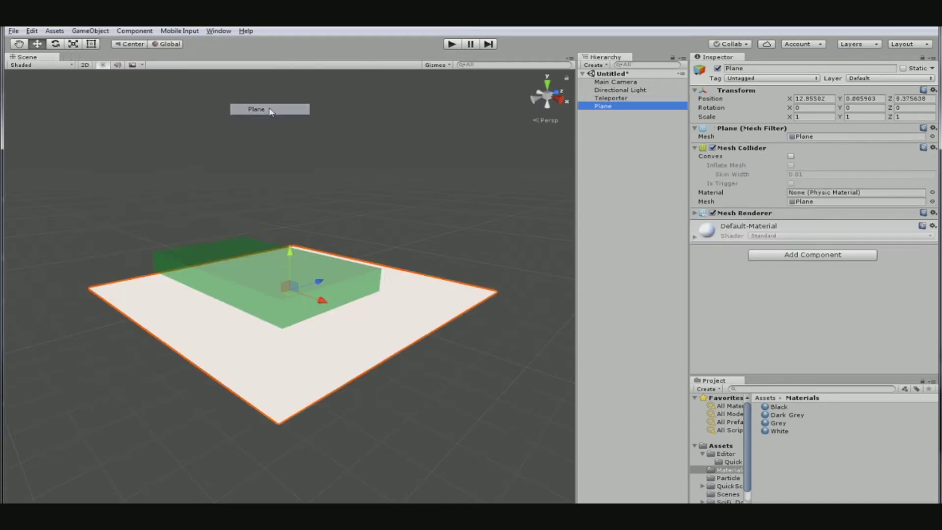
scroll(324, 282, "up", 2)
left_click_drag(324, 282, 364, 270)
- Scale the plane to about 1.77 in X and 1.68 in Z, and apply a grey material to it
key("e")
key("r")
key("w")
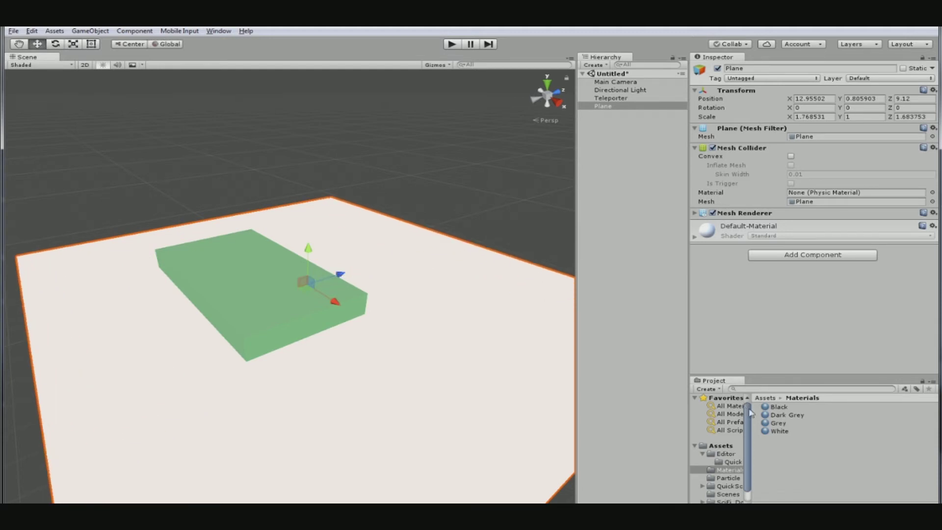
left_click_drag(779, 415, 537, 352)
- Move the Teleporter so its volume rests on the plane, at about Y 1.49 and Z 7.31
left_click_drag(357, 362, 297, 308, "alt")
left_click(279, 297)
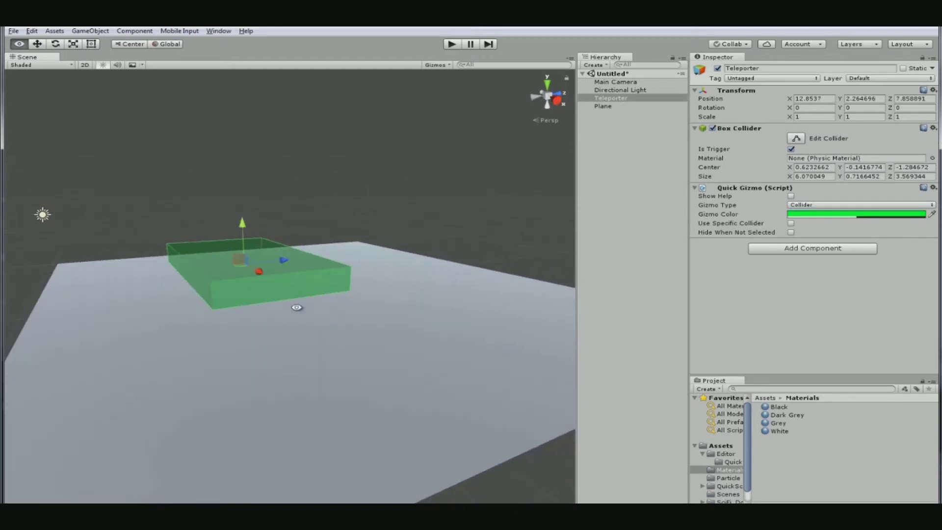
left_click_drag(241, 266, 225, 287)
left_click_drag(230, 222, 240, 220, "alt")
scroll(239, 220, "up", 3)
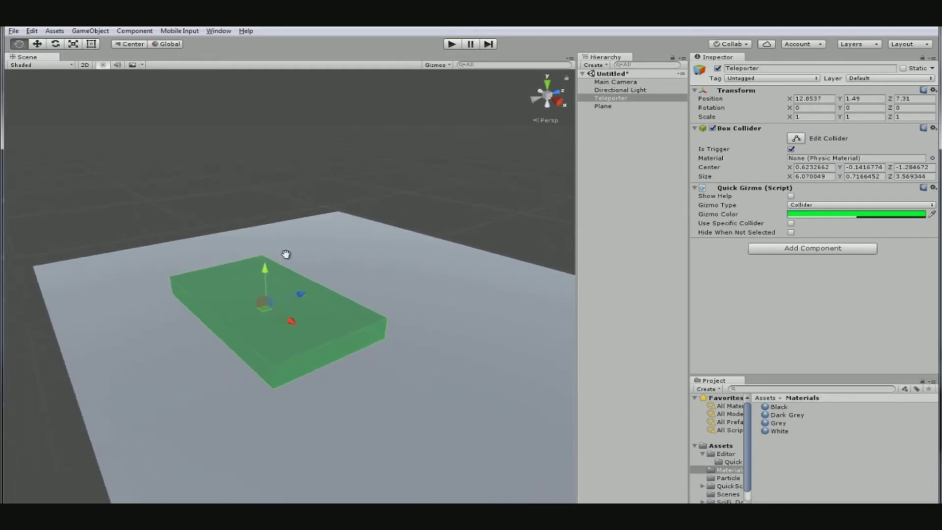
left_click_drag(287, 255, 331, 255, "alt")
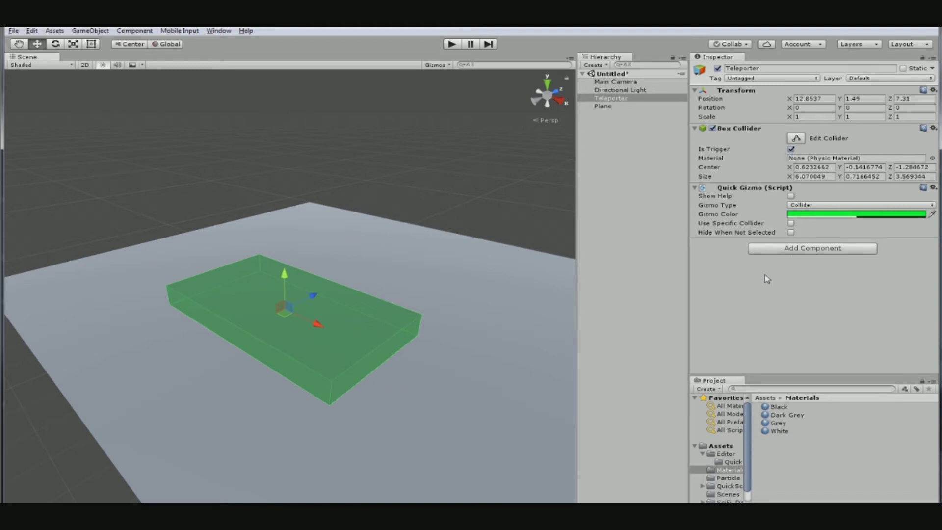
- Add a Quick Teleport component to the Teleporter and look through its settings
left_click(776, 251)
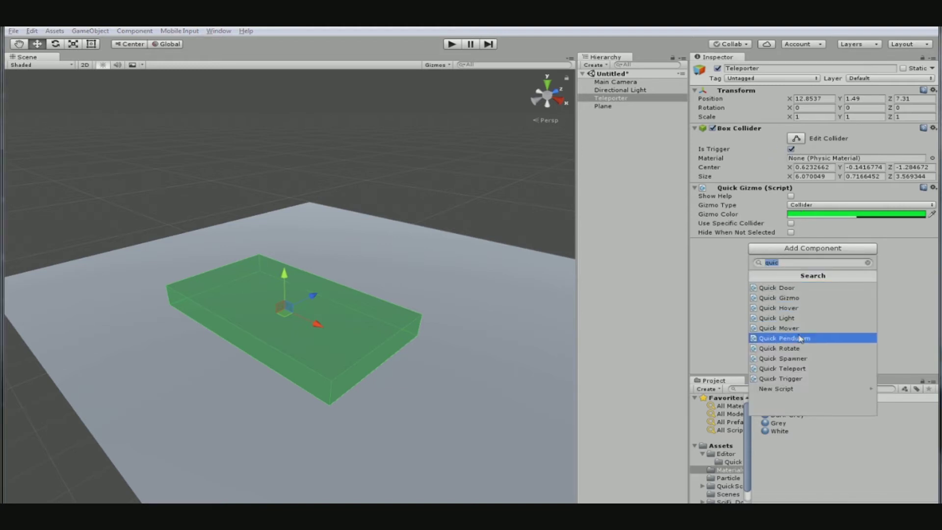
left_click(797, 369)
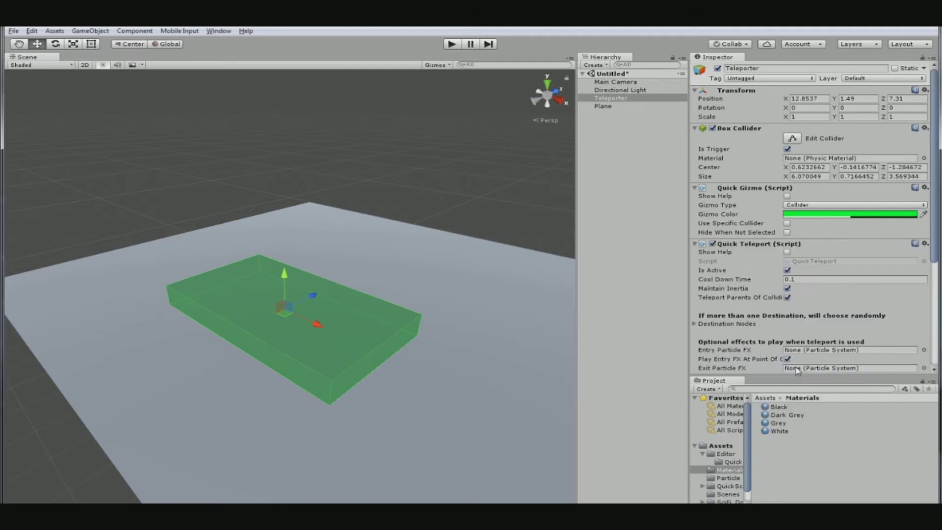
left_click_drag(936, 255, 936, 357)
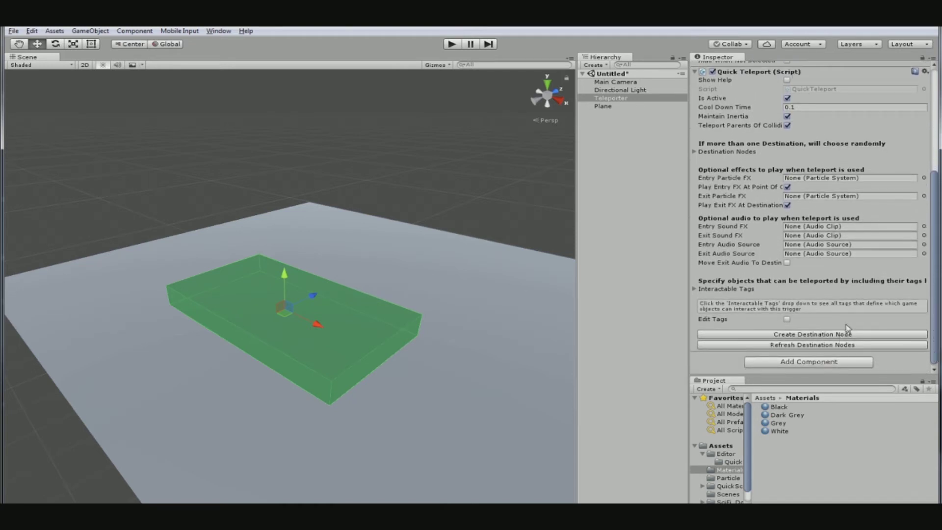
left_click_drag(933, 332, 933, 313)
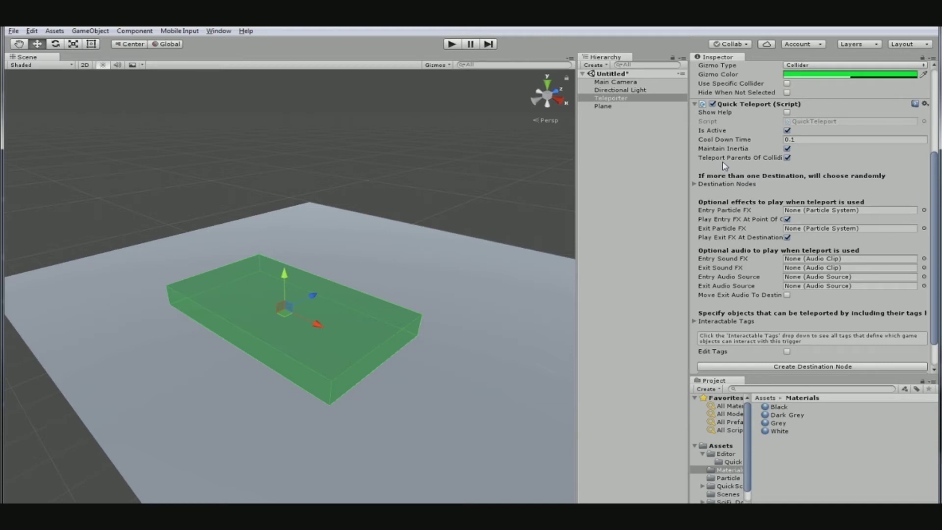
- Create a destination node for the Quick Teleport and move it away from the Teleporter, to about X -4.02, Z 5.41
scroll(724, 166, "down", 3)
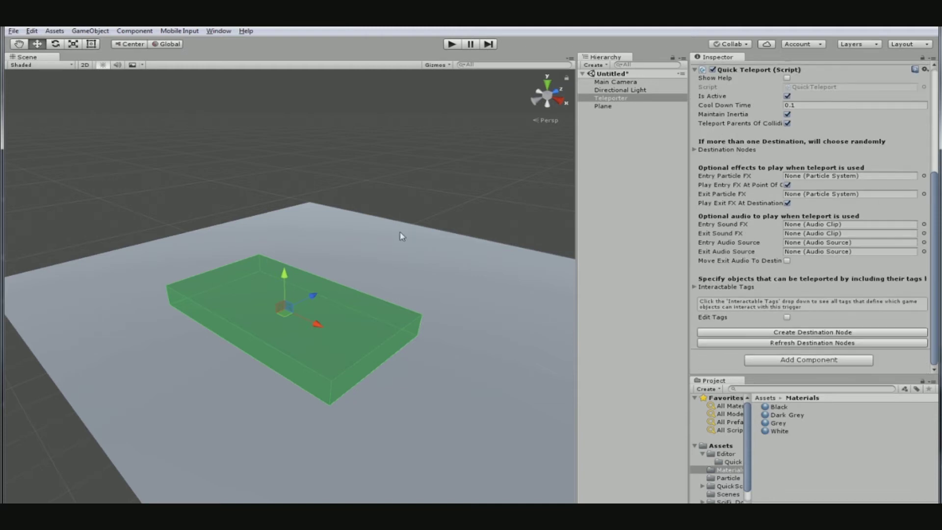
left_click_drag(431, 250, 390, 258, "alt")
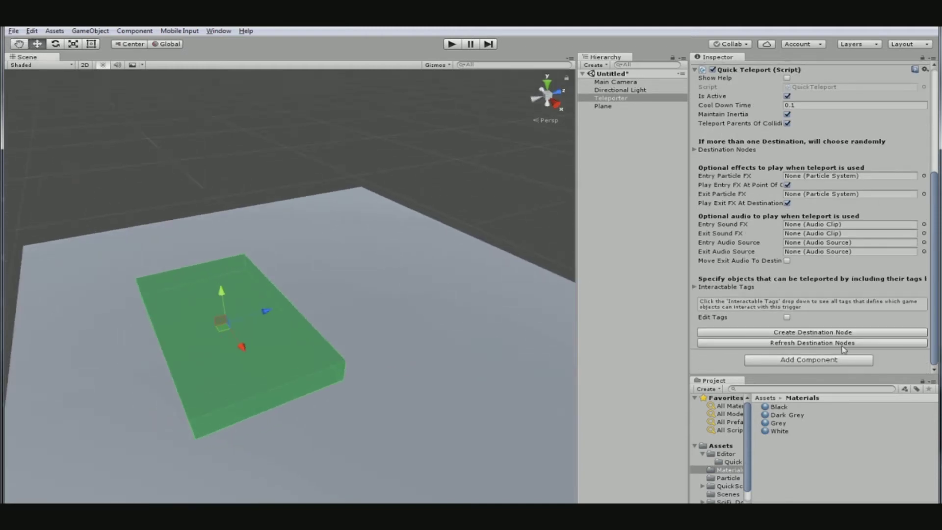
left_click(793, 333)
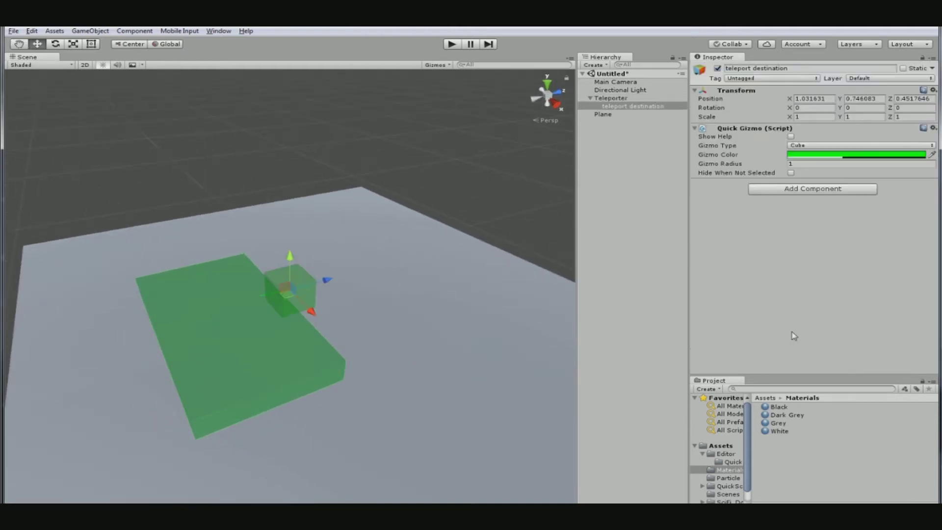
left_click_drag(290, 298, 338, 210)
left_click_drag(386, 239, 203, 262, "alt")
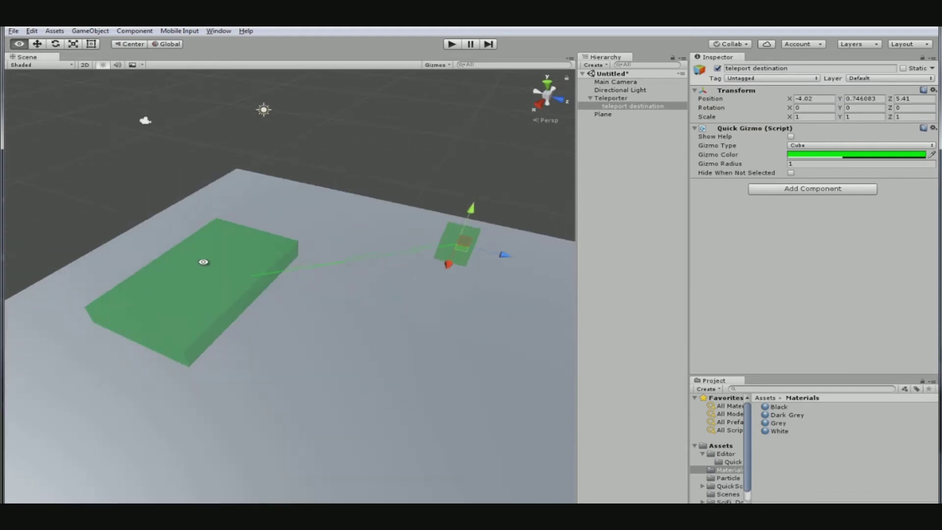
- Move the teleport destination farther from the Teleporter, close to the plane's corner, and deselect it
middle_click_drag(316, 279, 199, 275, "alt")
left_click_drag(301, 294, 244, 306, "alt")
right_click_drag(244, 307, 395, 289, "alt")
left_click_drag(371, 257, 470, 269)
left_click_drag(475, 330, 424, 327, "alt")
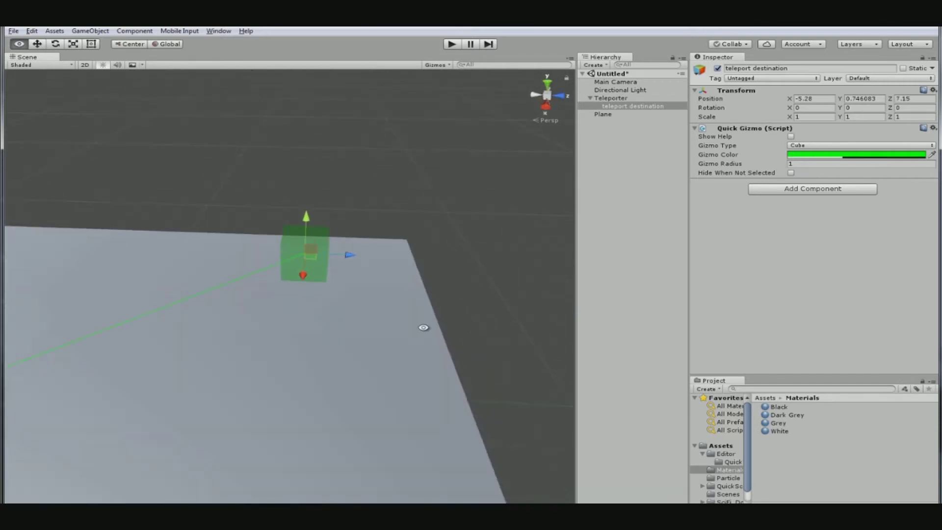
left_click_drag(314, 258, 325, 261)
left_click(376, 231)
left_click_drag(377, 234, 322, 288, "alt")
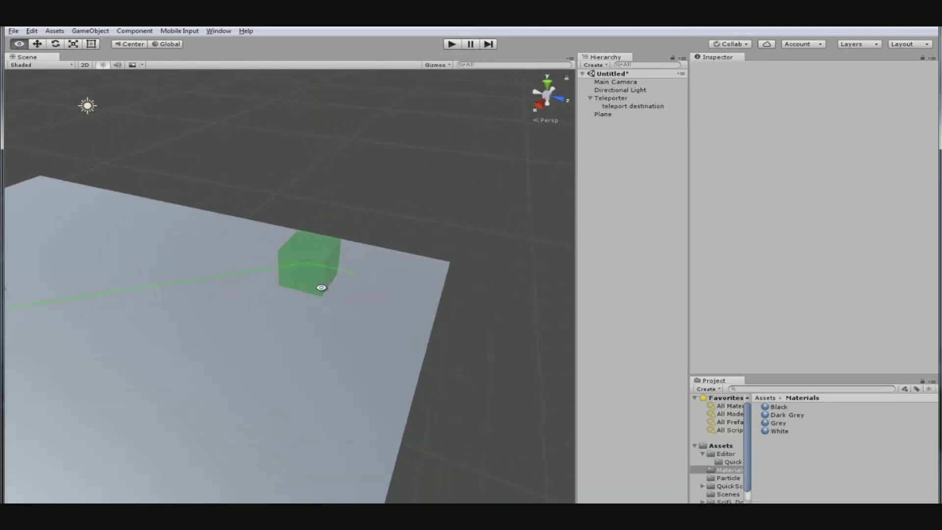
- Rotate the teleport destination around its vertical axis to a Y rotation of about -59°
right_click_drag(322, 288, 427, 284, "alt")
left_click_drag(353, 286, 440, 286, "alt")
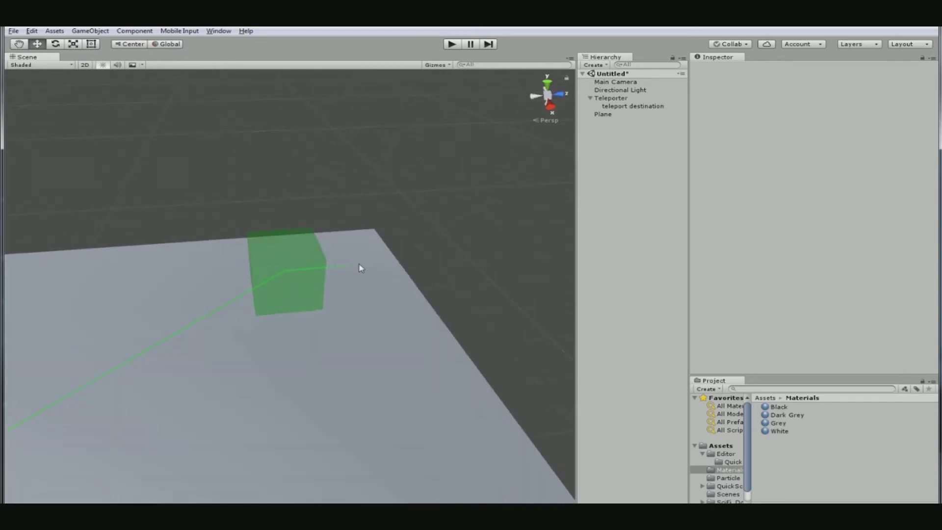
left_click_drag(299, 268, 237, 294, "alt")
left_click(297, 280)
key("e")
key("w")
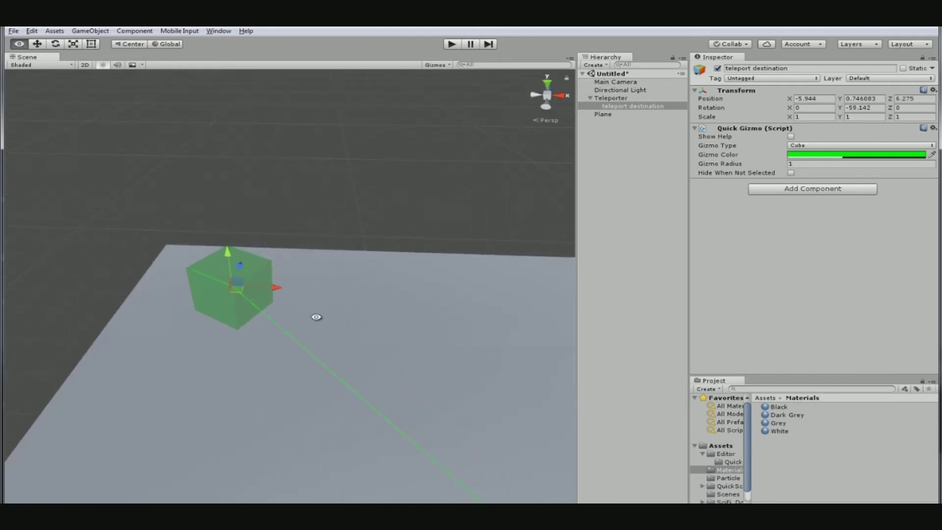
mouse_move(317, 317)
left_mouse_down("alt")
mouse_move(195, 330)
mouse_move(164, 321)
mouse_move(279, 326)
mouse_move(227, 342)
mouse_move(359, 297)
mouse_move(299, 316)
left_mouse_up("alt")
right_click_drag(299, 316, 306, 316, "alt")
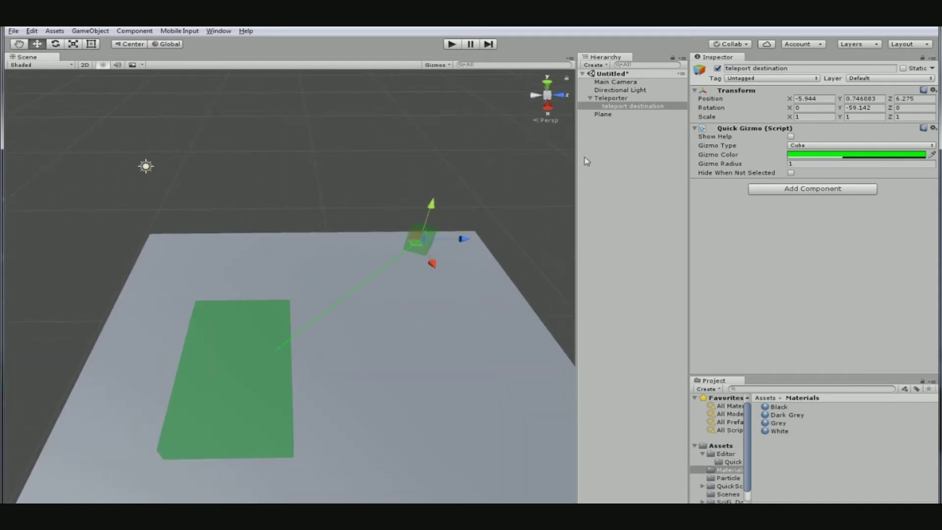
- Compare the Teleporter with its teleport destination and look at the Box Collider's editing handles
left_click(621, 98)
left_click(624, 106)
left_click(622, 99)
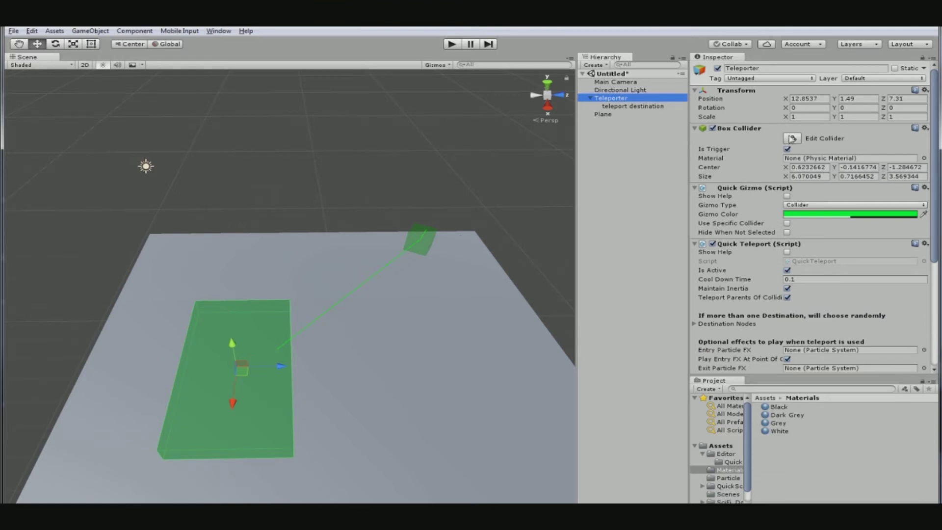
left_click(792, 140)
left_click(792, 140)
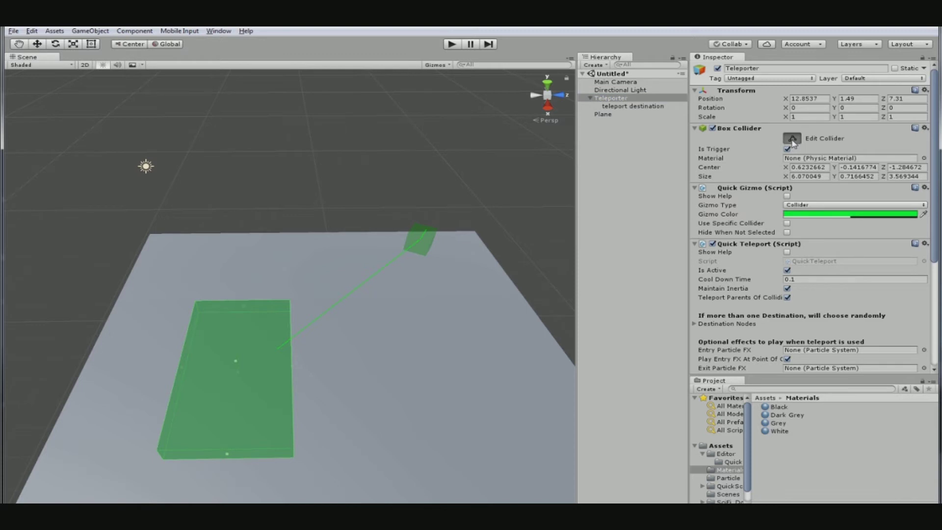
left_click(793, 140)
left_click(621, 98)
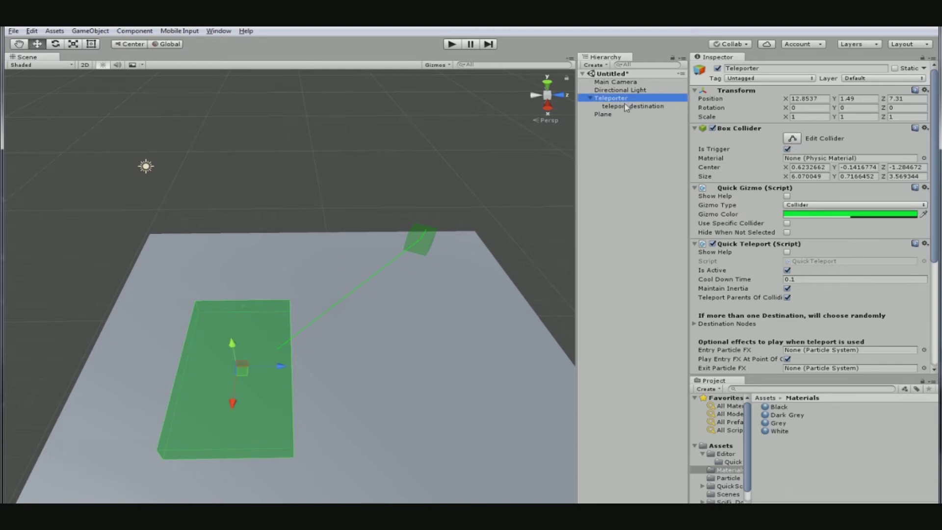
left_click(647, 106)
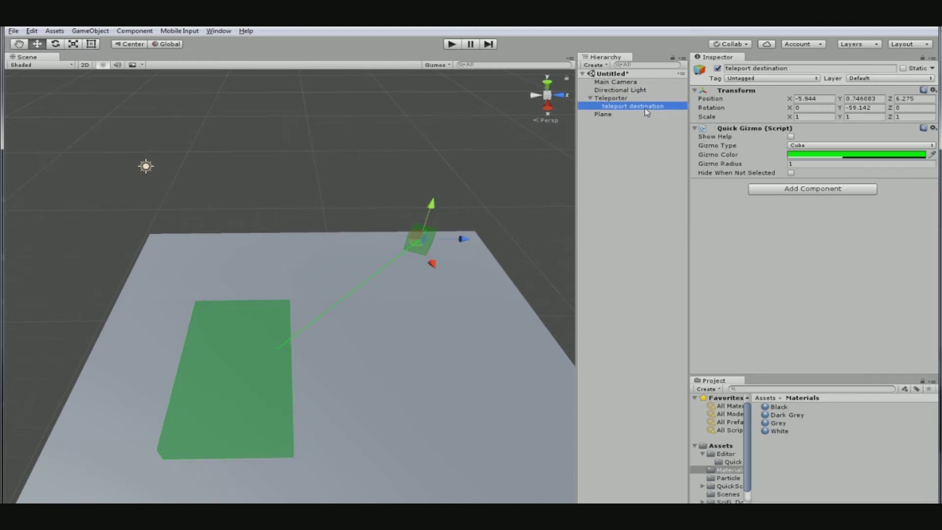
- Try scaling the Teleporter together with its child destination, and undo the scaling
left_click(621, 99)
key("e")
key("r")
left_click_drag(237, 369, 387, 242)
key("ctrl+z")
key("w")
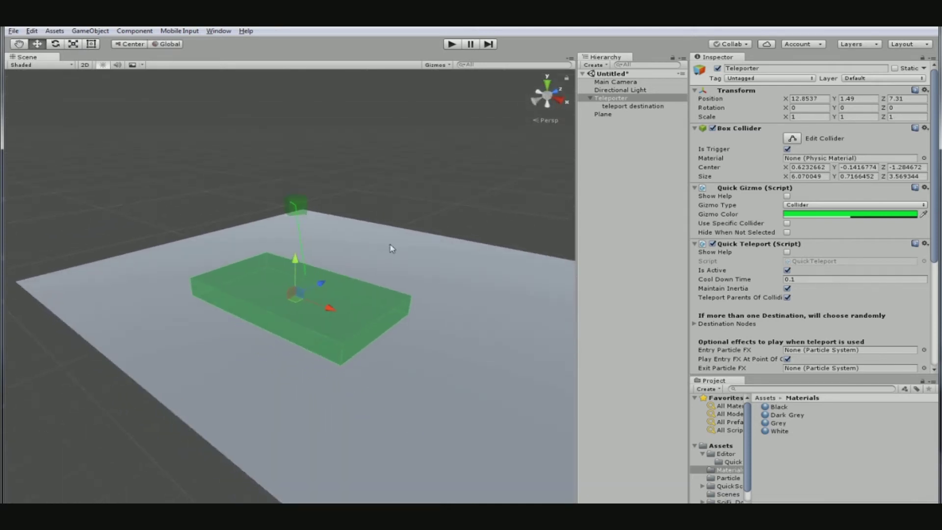
- Examine the Teleporter's volume and the Quick Teleport effect, audio and Interactable Tags settings
left_click_drag(392, 248, 360, 229, "alt")
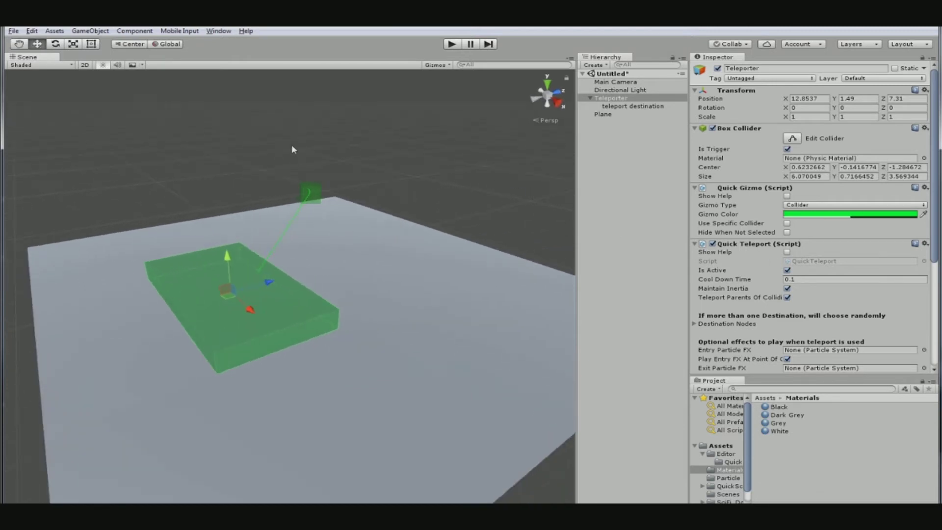
scroll(774, 287, "down", 6)
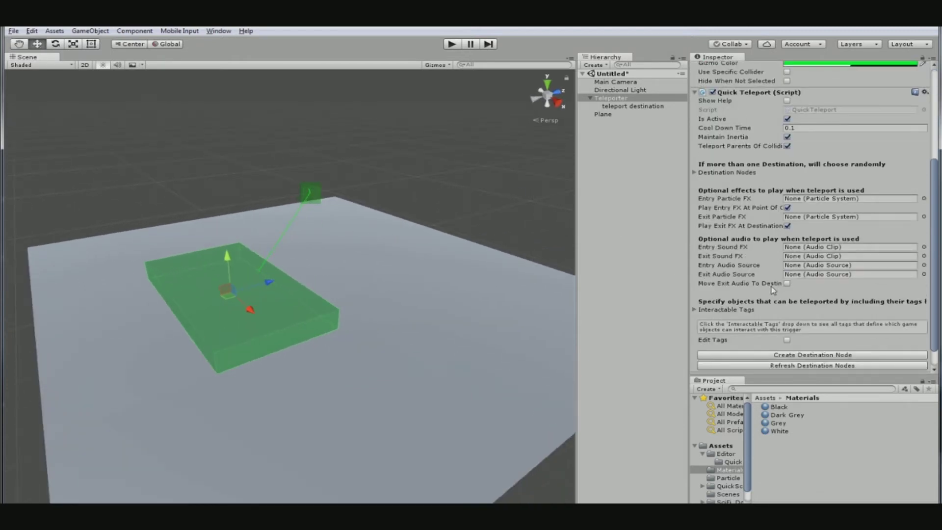
scroll(773, 291, "down", 1)
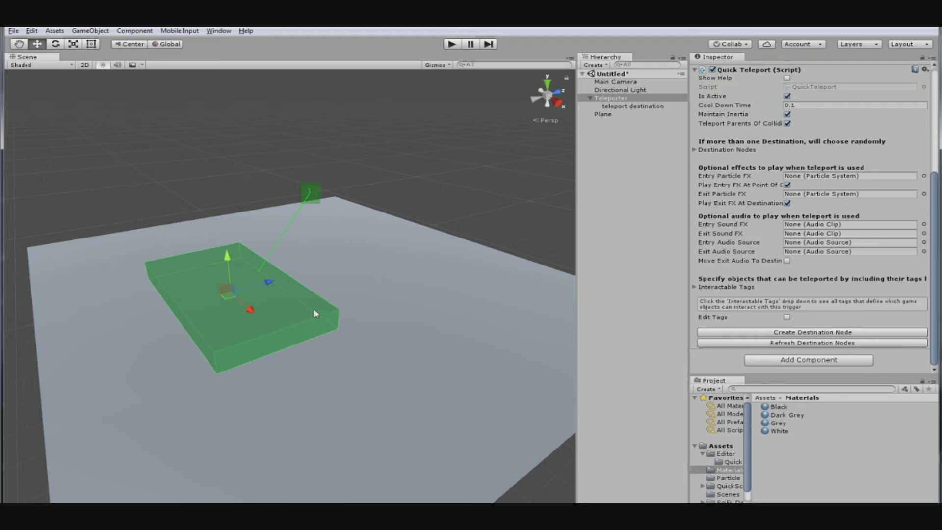
left_click_drag(212, 273, 190, 275, "alt")
right_click_drag(189, 275, 286, 270, "alt")
left_click_drag(286, 269, 281, 250, "alt")
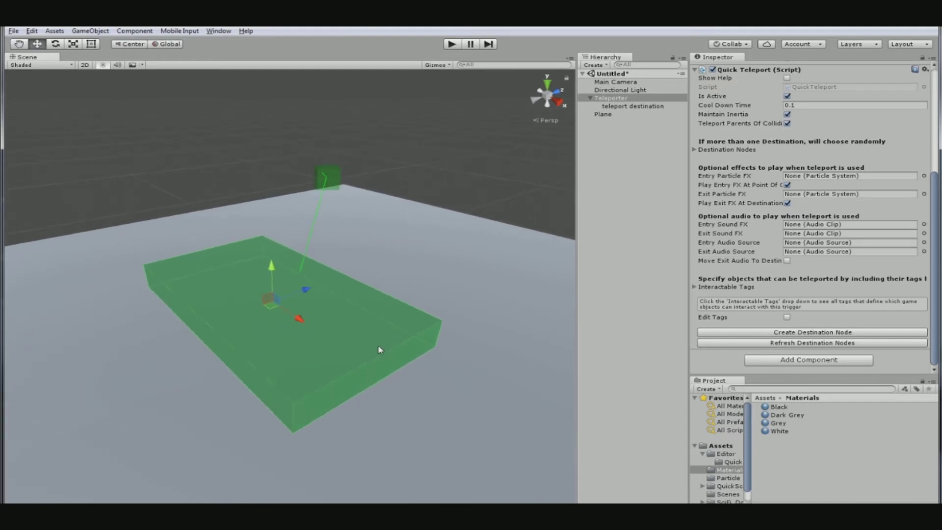
left_click(716, 289)
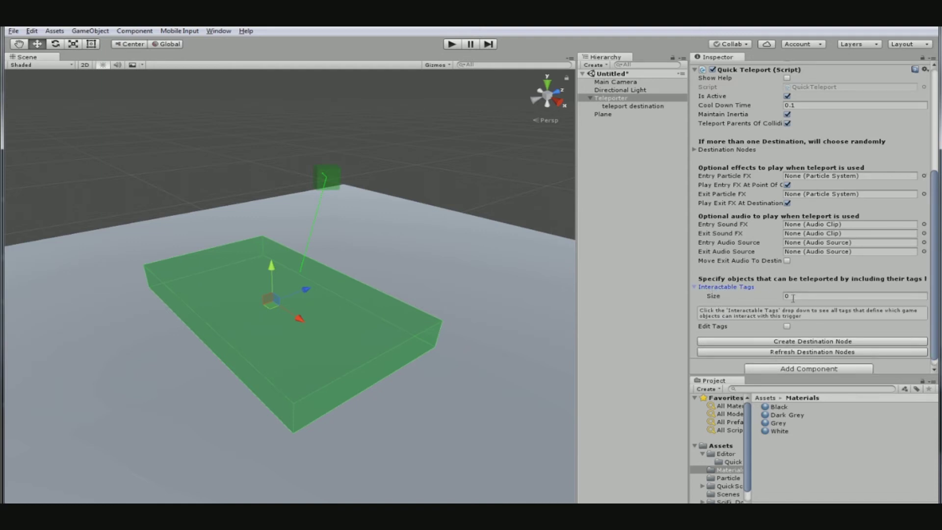
left_click(744, 289)
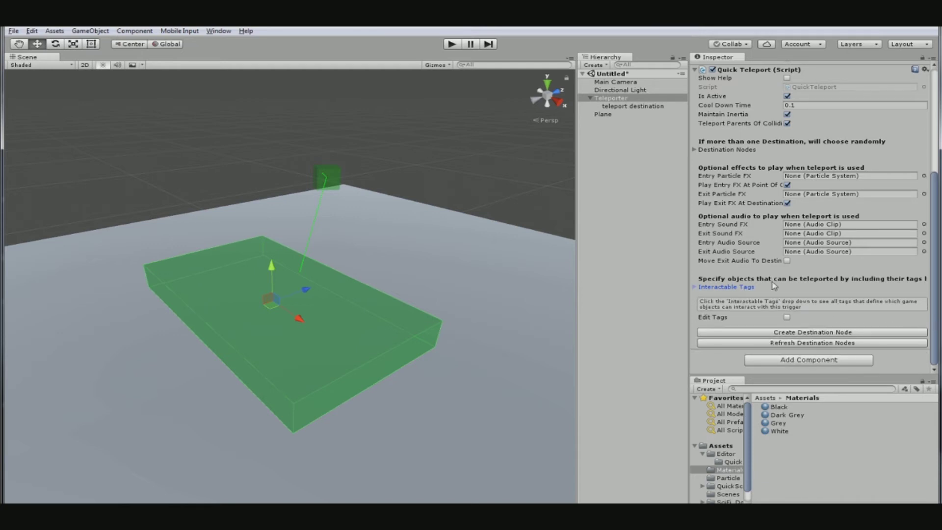
- Turn on Edit Tags in Quick Teleport and add the Player tag to Interactable Tags
left_click(787, 318)
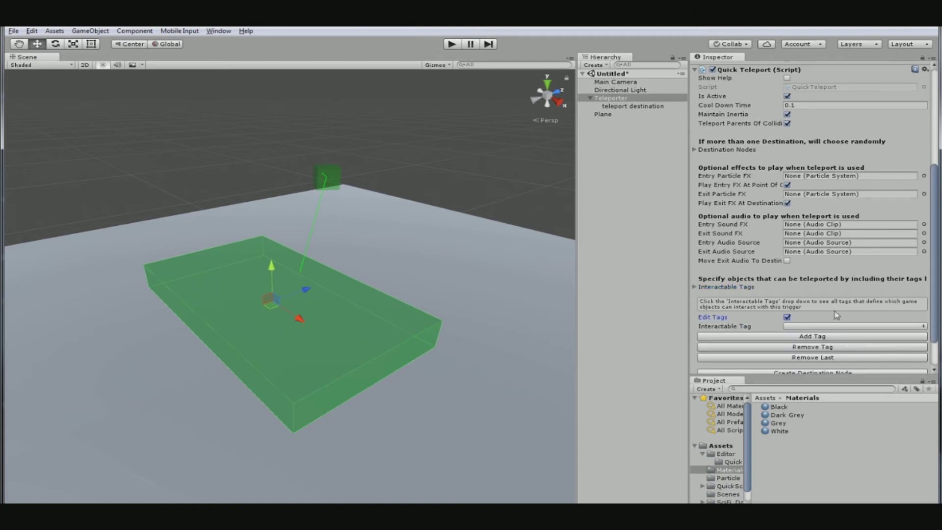
scroll(935, 324, "down", 1)
scroll(936, 326, "down", 1)
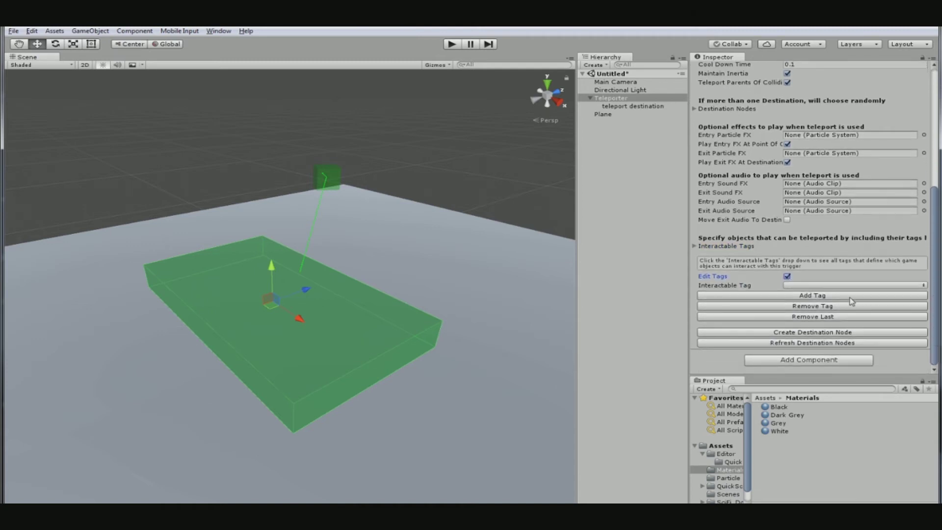
left_click(822, 285)
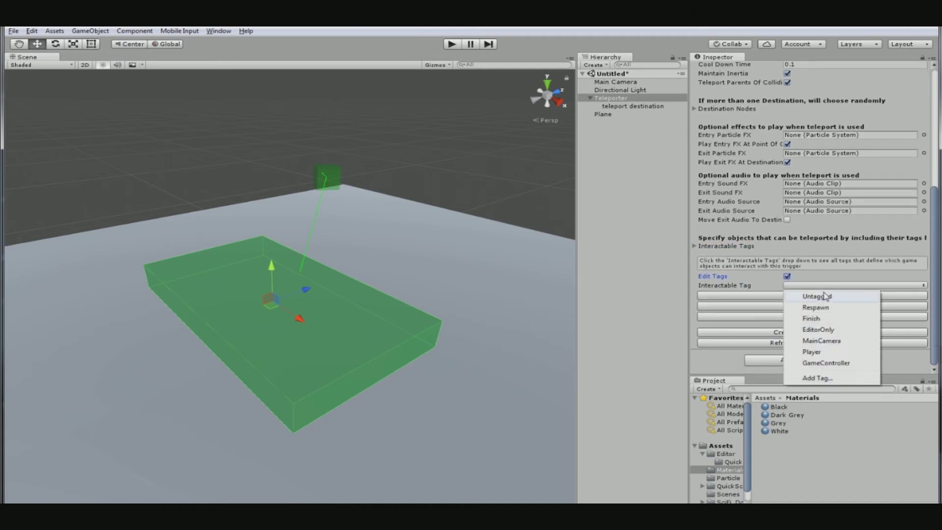
left_click(817, 353)
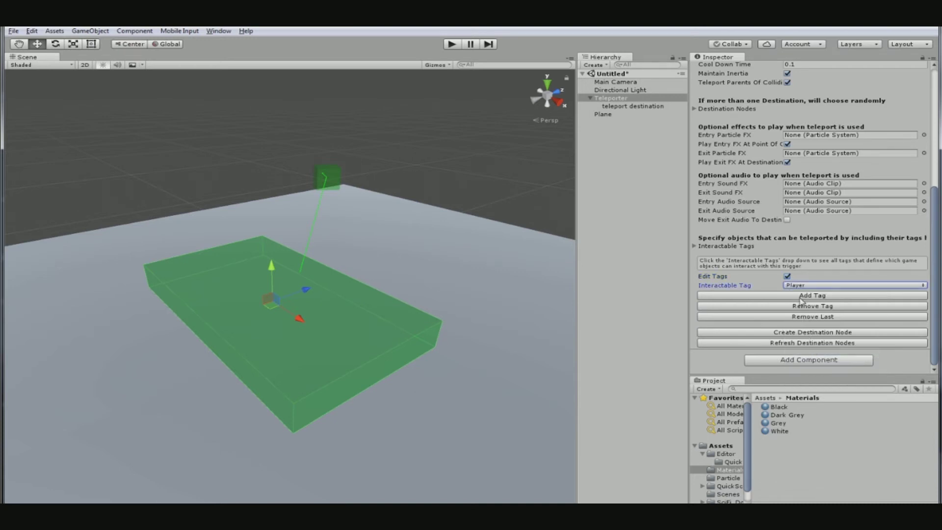
left_click(696, 246)
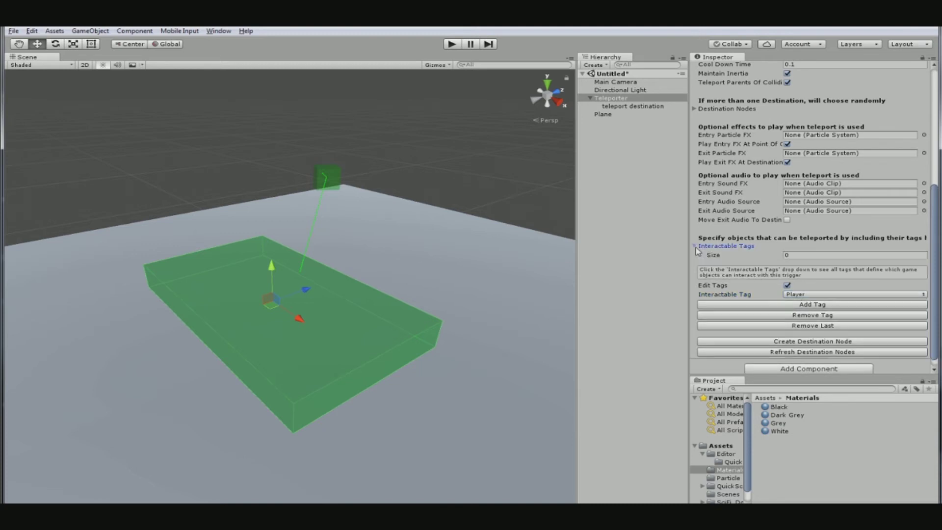
left_click(810, 305)
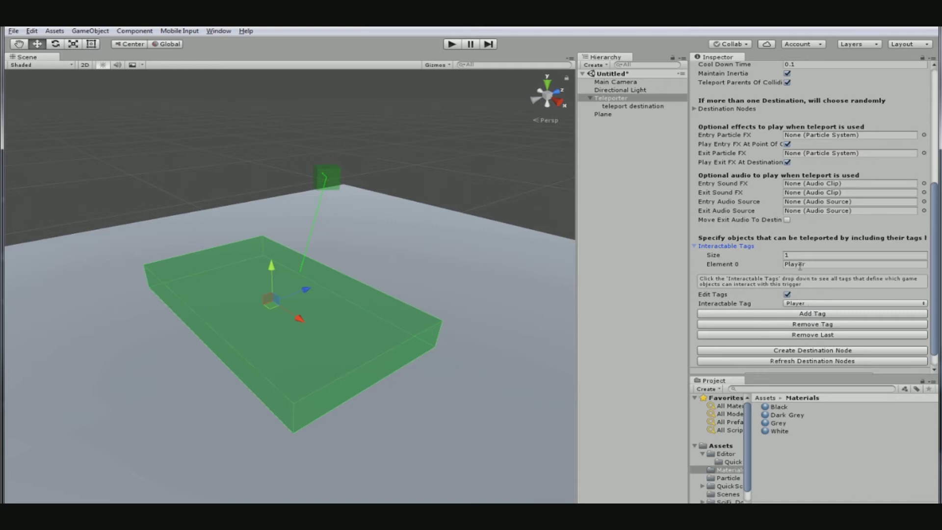
- Add the Finish tag and a second Player tag to the Quick Teleport's Interactable Tags
left_click(805, 323)
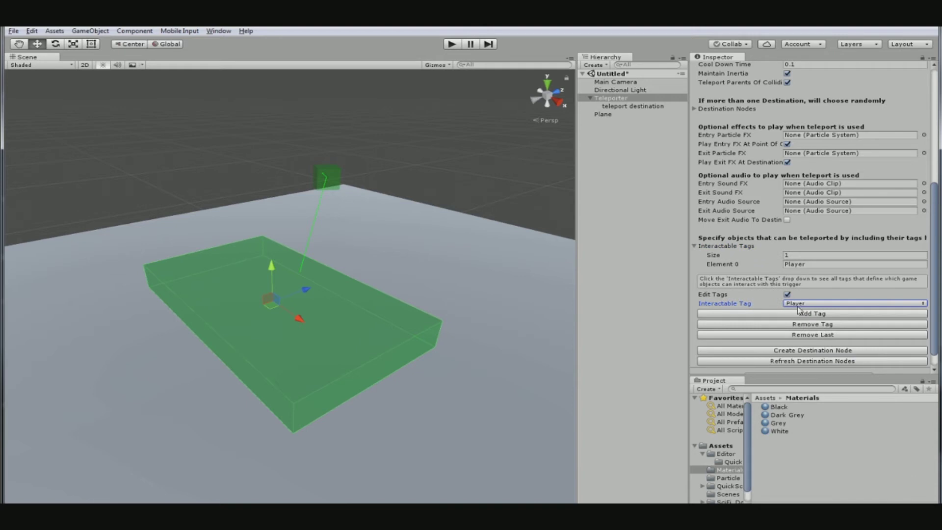
left_click(797, 305)
left_click(811, 336)
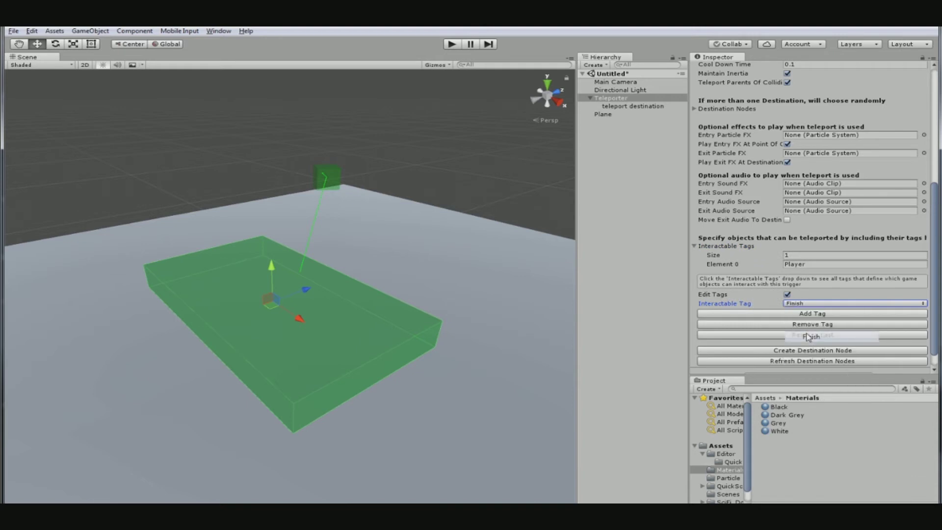
left_click(805, 314)
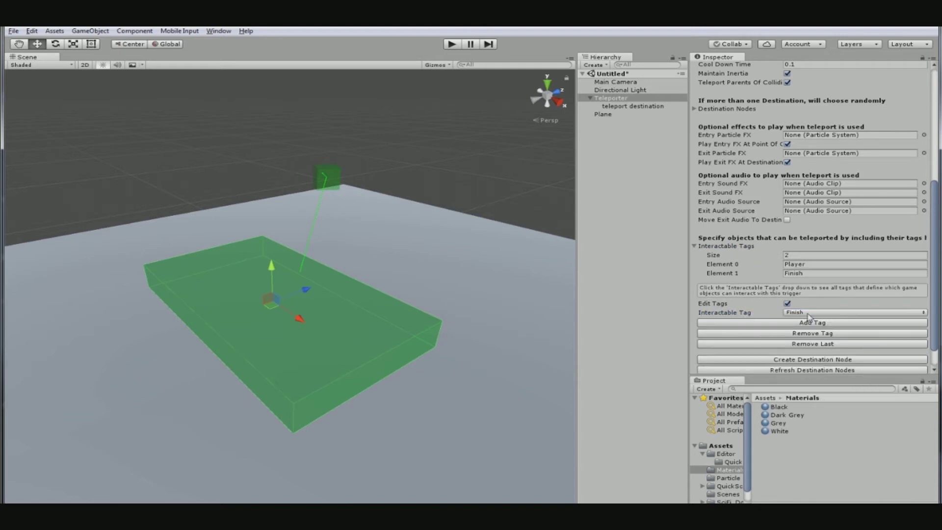
left_click(808, 314)
left_click(824, 379)
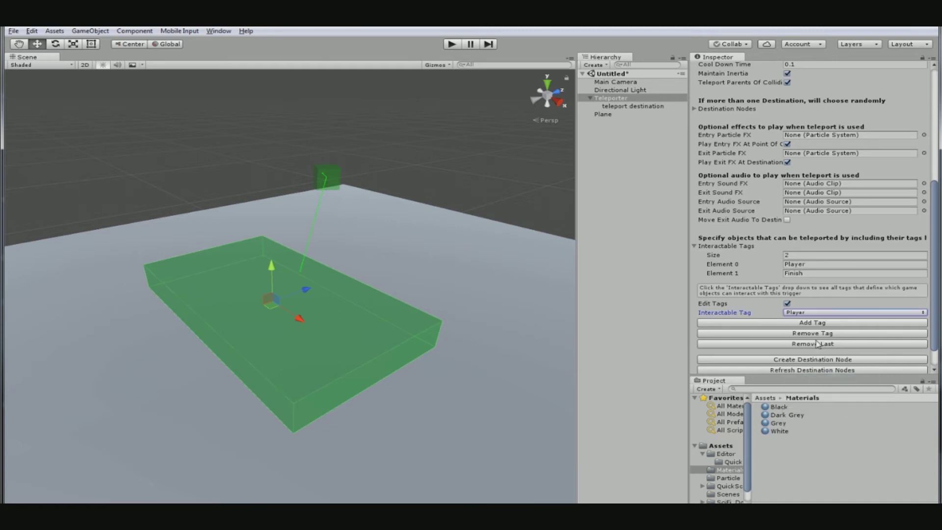
left_click(810, 323)
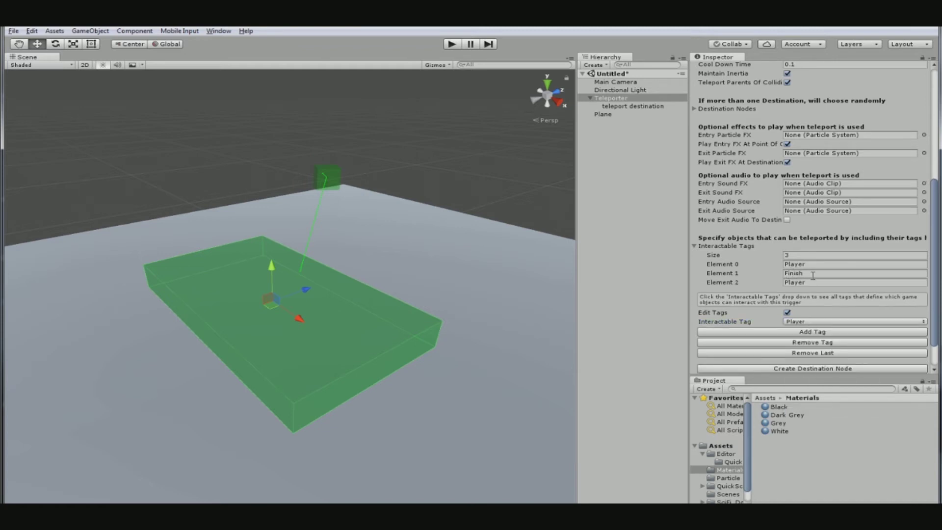
- Remove the Finish tag and the last entry from Interactable Tags
left_click(815, 323)
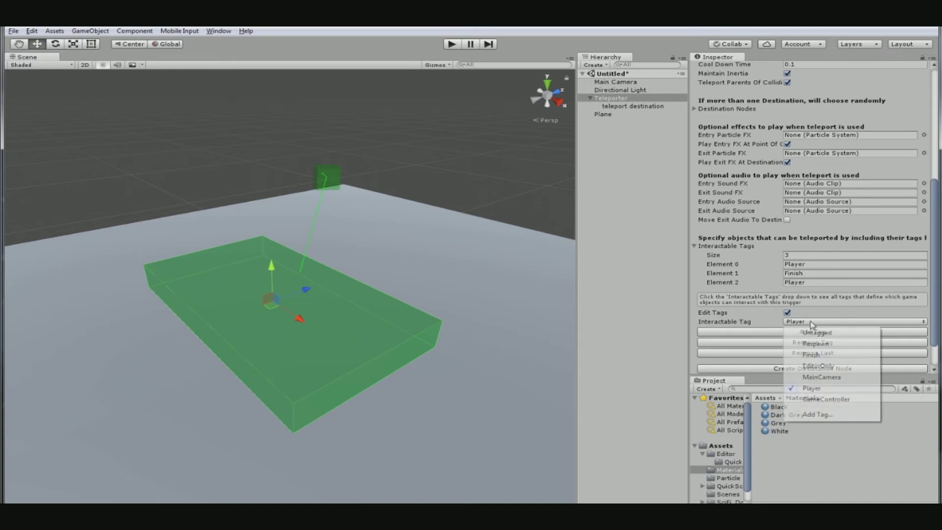
left_click(817, 356)
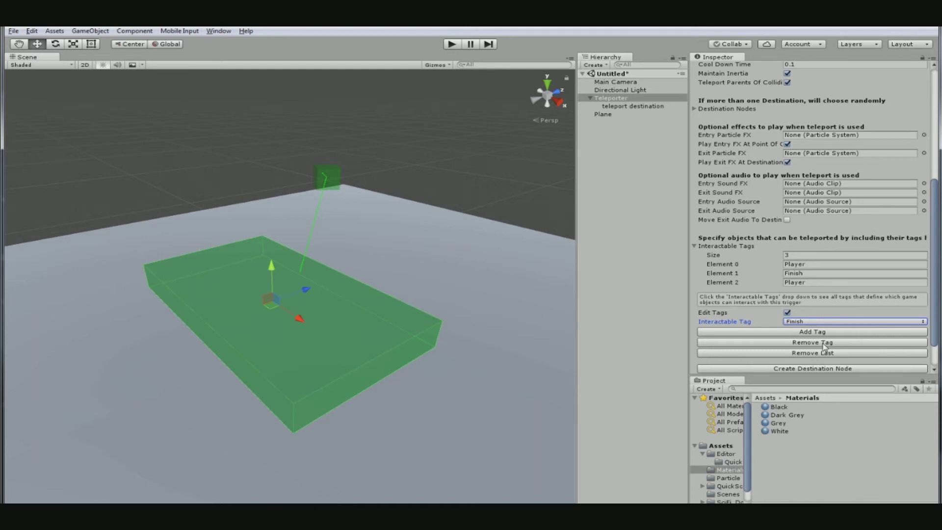
left_click(824, 344)
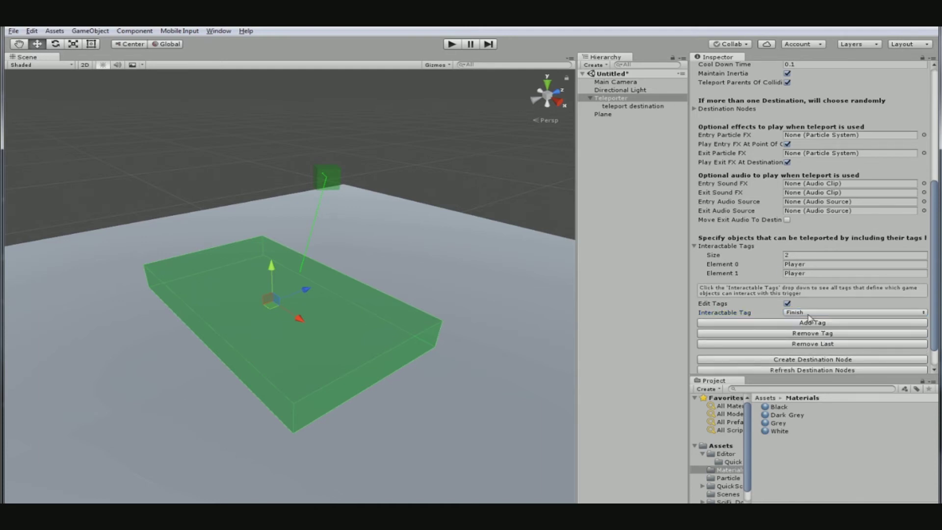
left_click(823, 345)
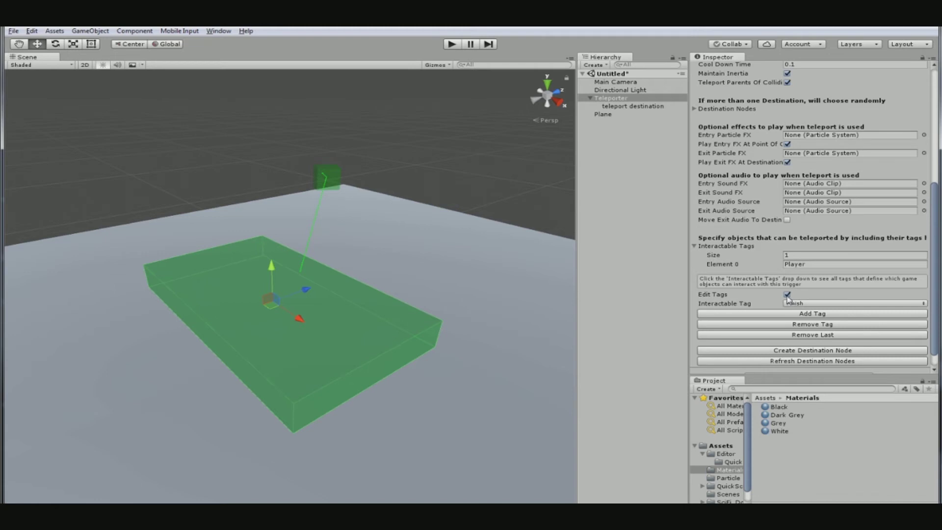
- Turn off Edit Tags in the Quick Teleport component
left_click(786, 294)
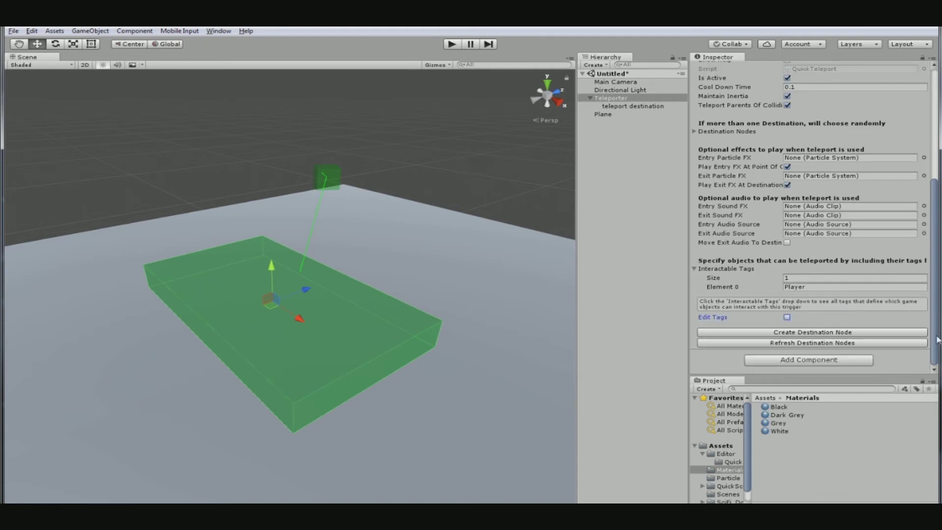
left_click_drag(937, 338, 938, 304)
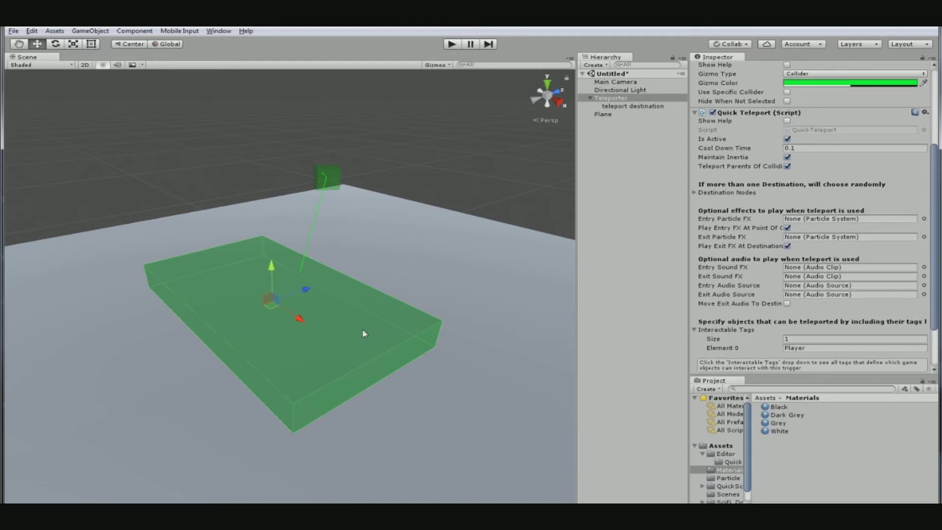
- Create a cube and move it above the plane beside the Teleporter, to about X 16.89, Y 4.55, Z 8.05
scroll(313, 319, "down", 5)
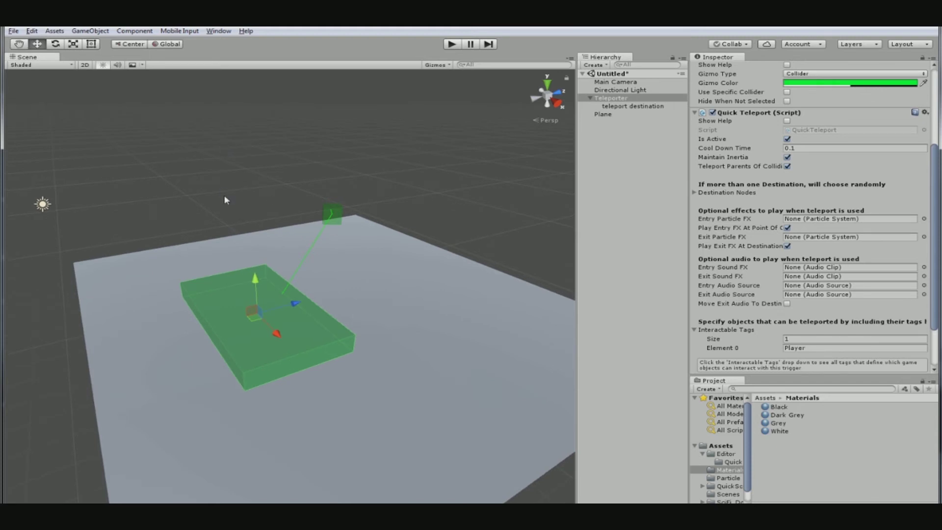
left_click(129, 32)
mouse_move(96, 32)
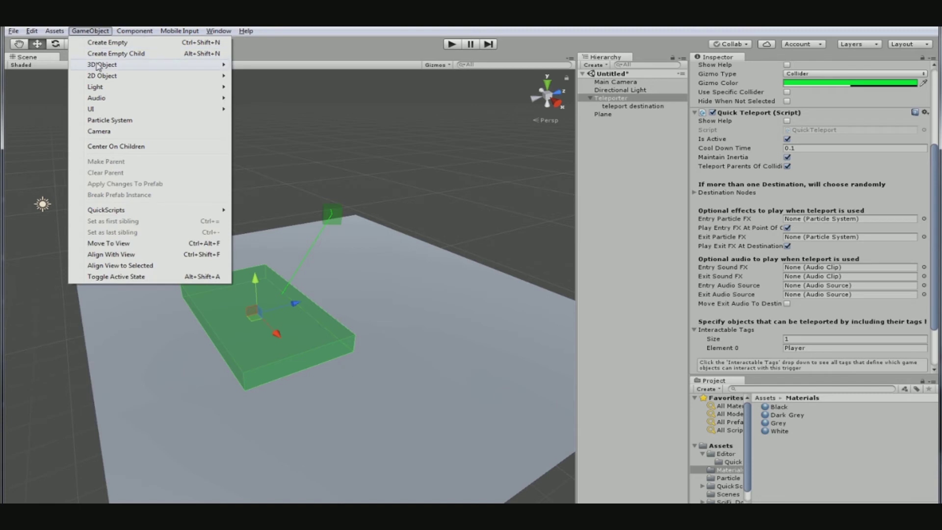
mouse_move(99, 67)
left_click(268, 66)
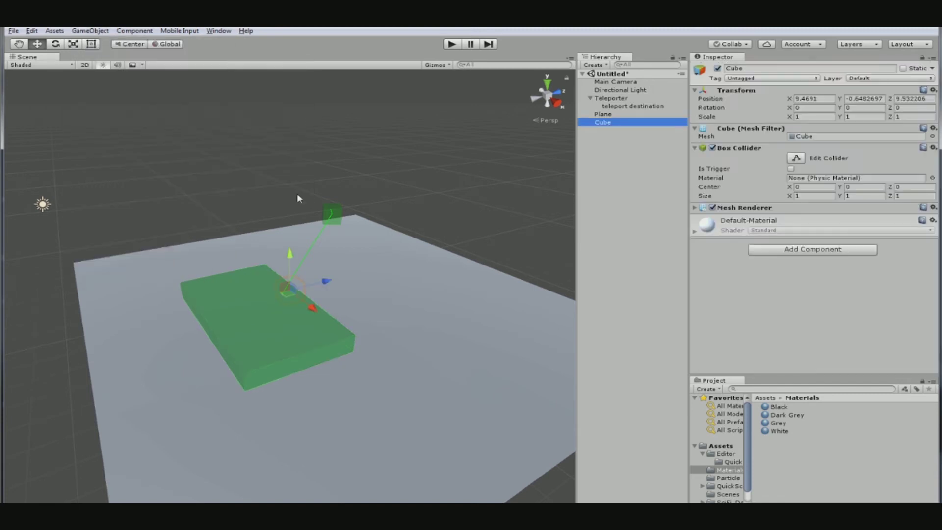
left_click_drag(287, 282, 383, 263)
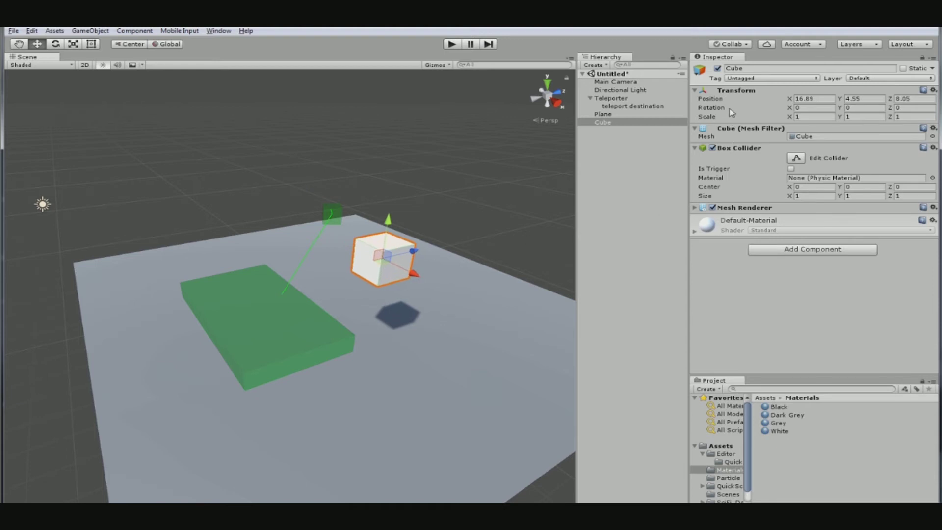
- Tag the cube as Player and add a Rigidbody component to it
left_click(746, 78)
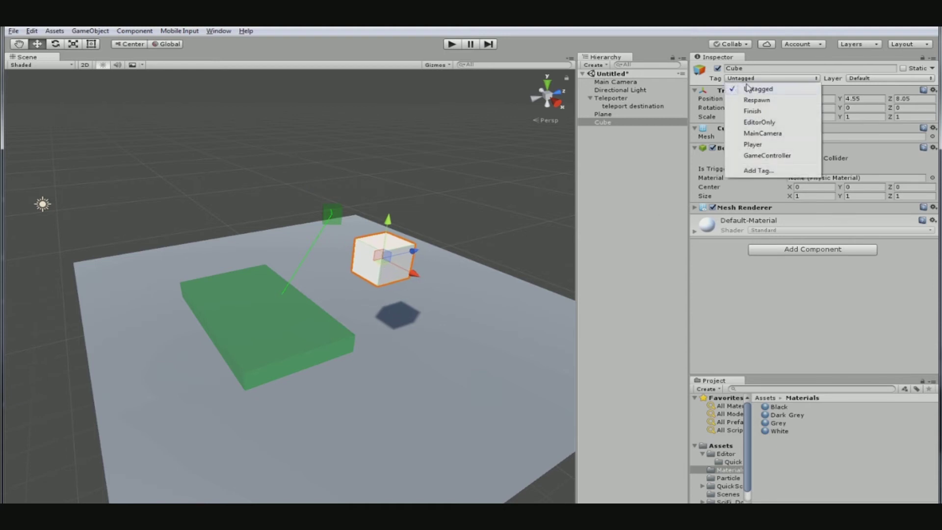
left_click(764, 150)
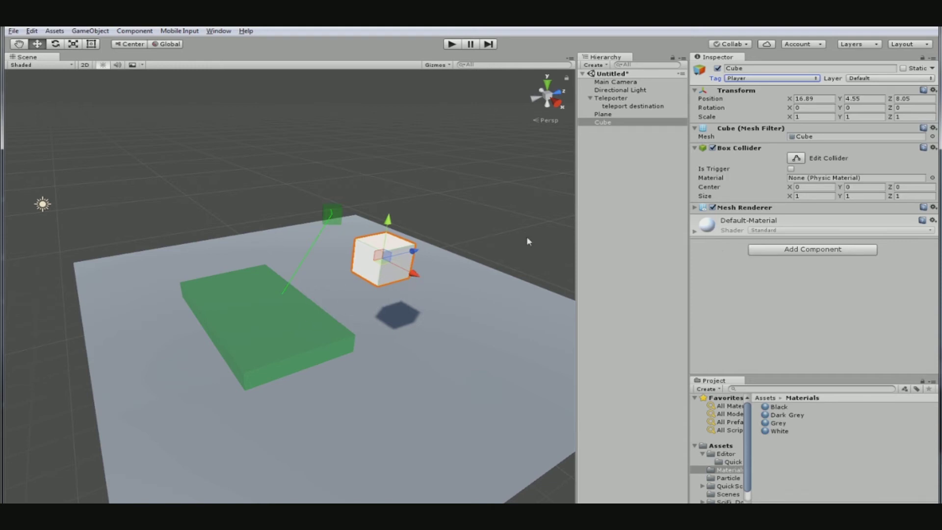
left_click(794, 250)
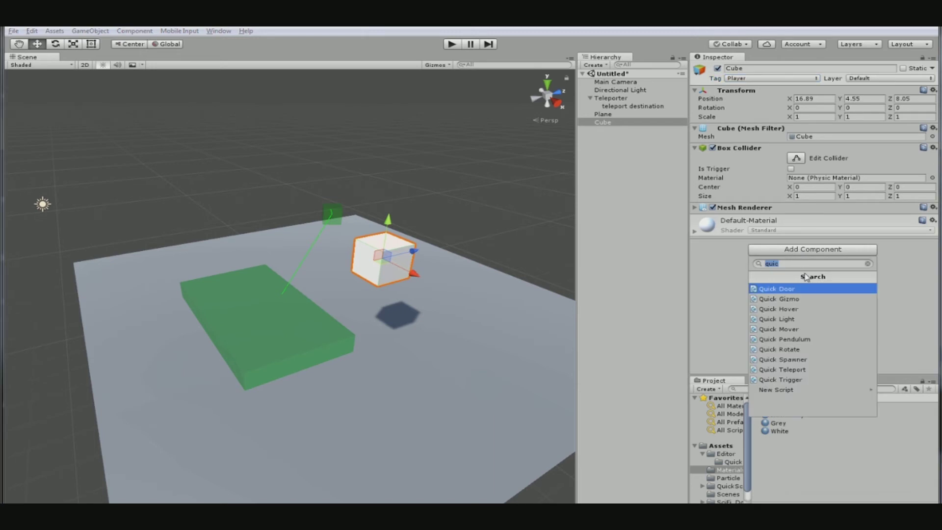
type("rig")
key("Return")
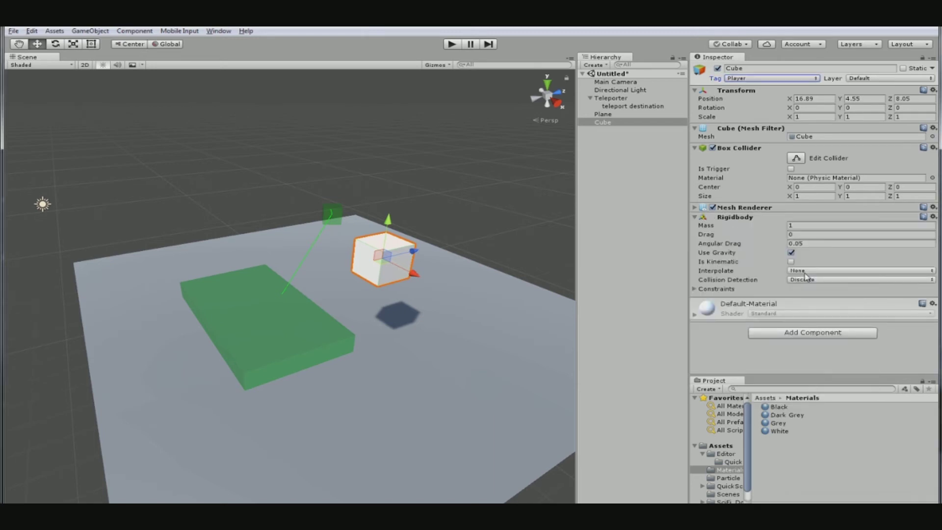
- Move the cube above the Teleporter's trigger area, to about X 14.22, Y 6.26, Z 5.8
left_click_drag(505, 235, 446, 232, "alt")
left_click_drag(302, 274, 186, 148)
left_click_drag(228, 182, 245, 183)
left_click_drag(256, 222, 356, 284, "alt")
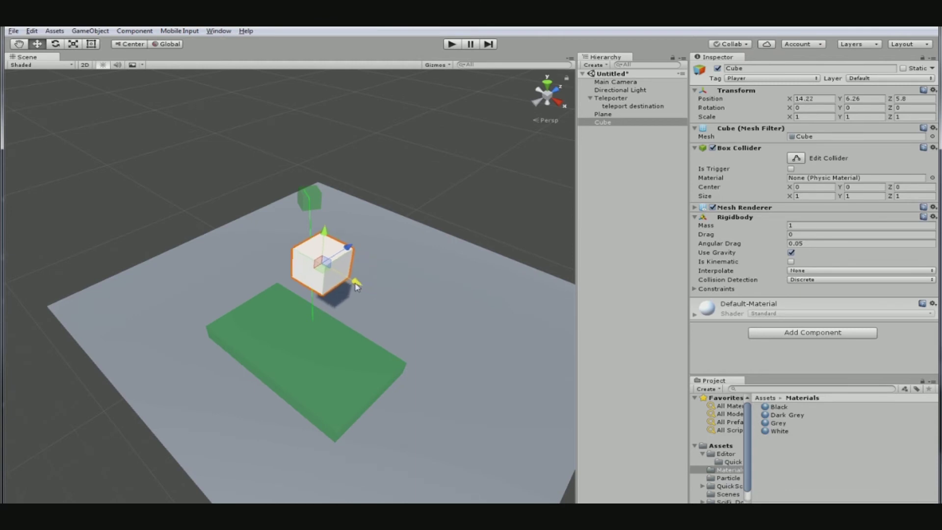
left_click_drag(414, 299, 348, 248, "alt")
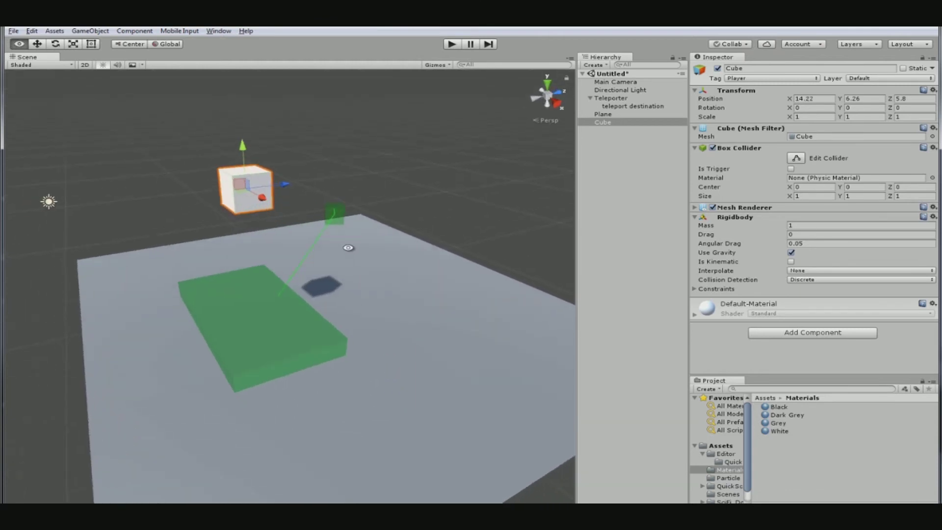
- Check the Interactable Tags in the Teleporter's Quick Teleport component
left_click(616, 98)
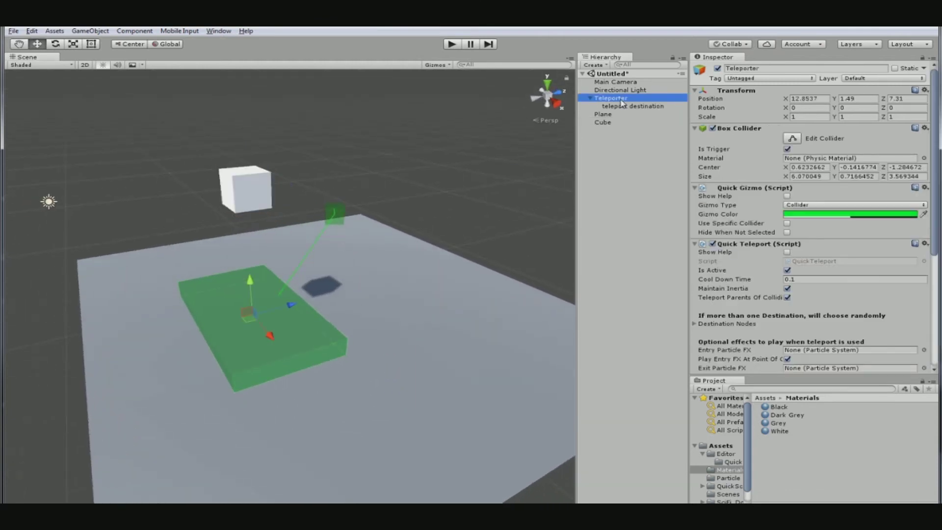
left_click_drag(938, 192, 938, 279)
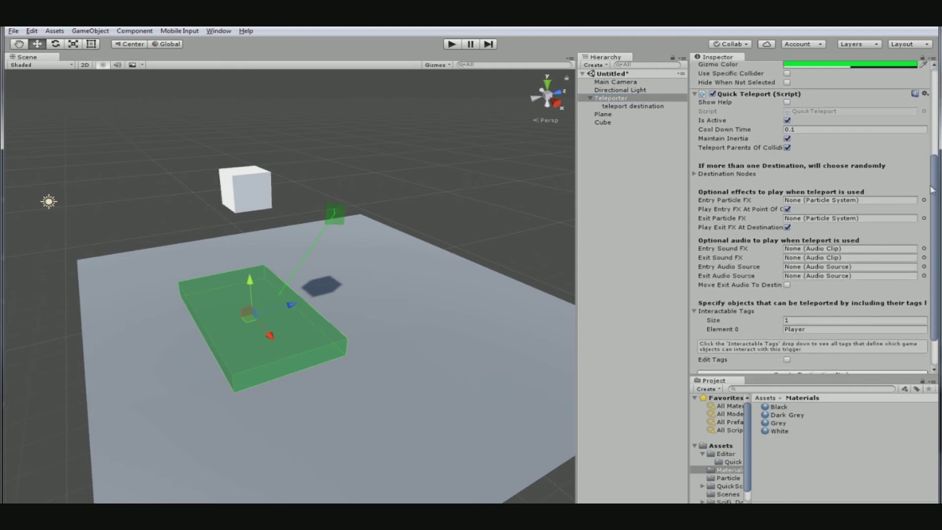
left_click_drag(934, 190, 937, 219)
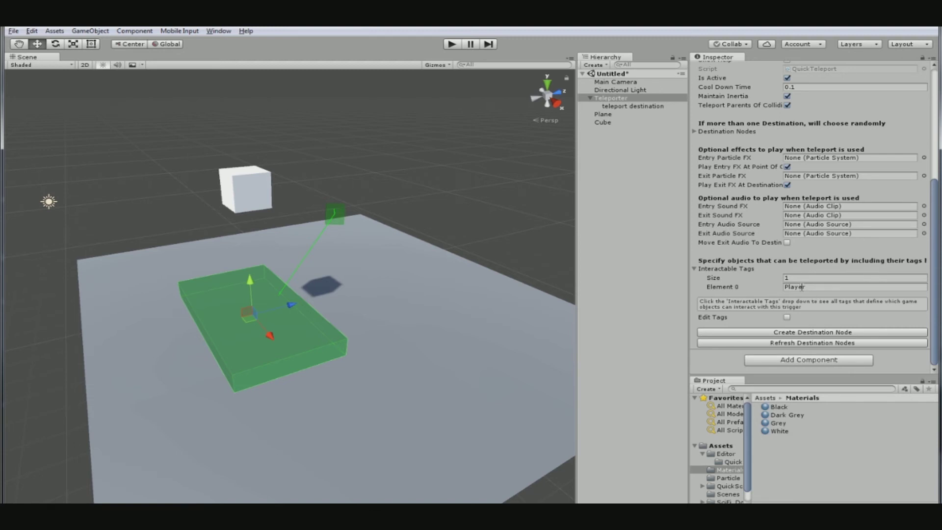
- Run the scene with the cube selected to test its teleport, and stop play mode
left_click(260, 185)
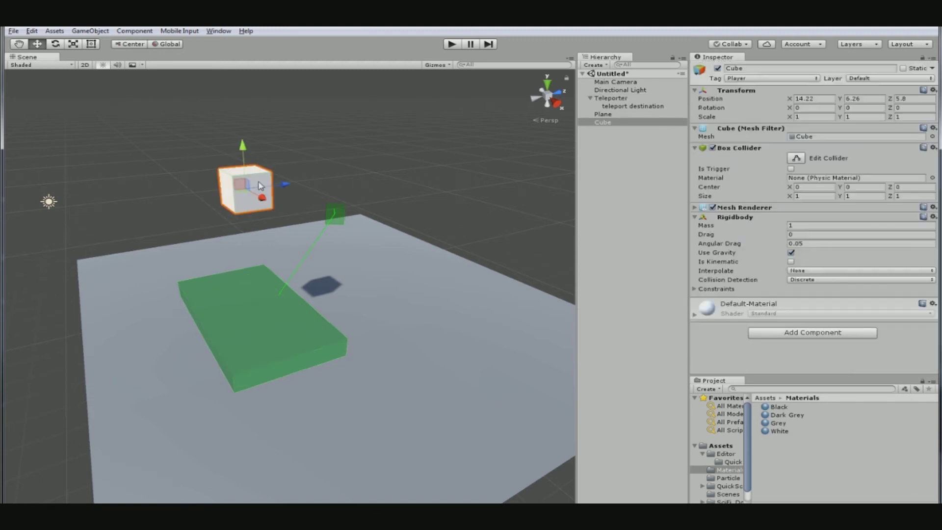
left_click(452, 44)
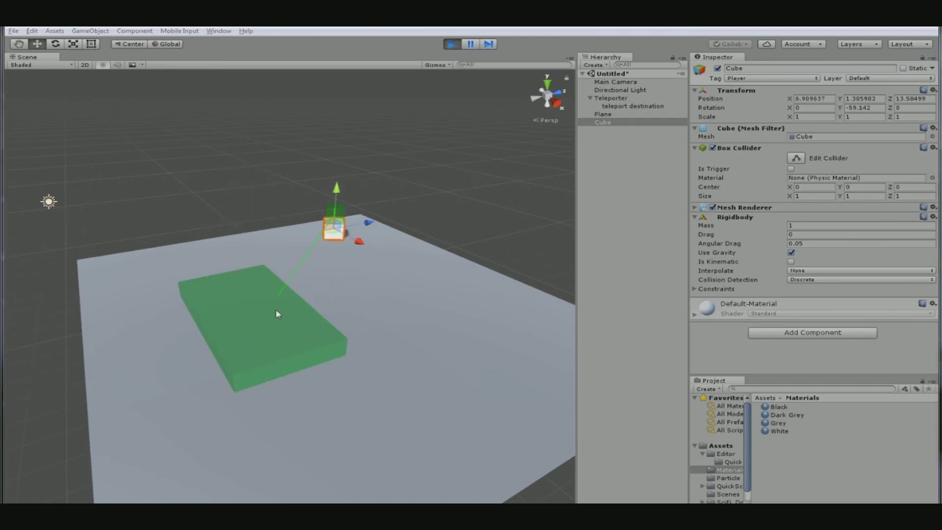
left_click(458, 45)
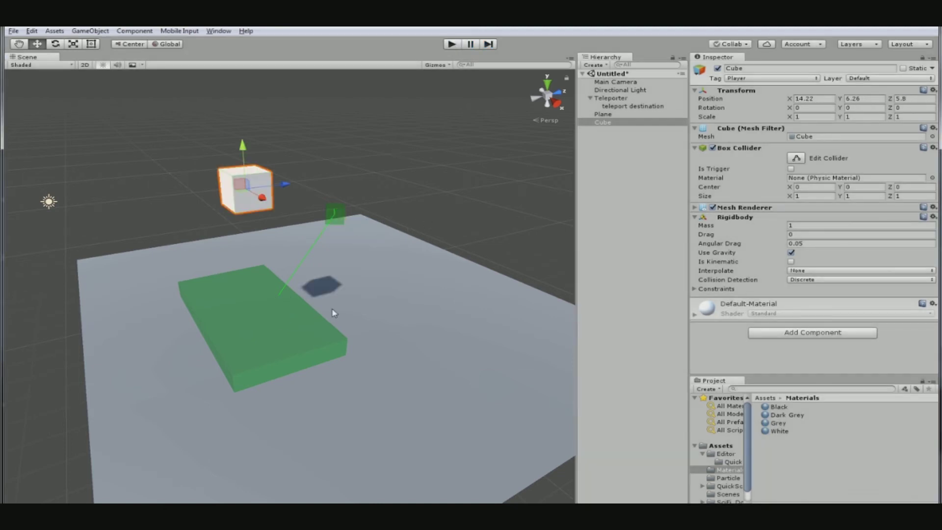
- Create two more destination nodes for the Teleporter and move the last one to about X 6.77, Y 2.68, Z 3.79
left_click(306, 332)
scroll(770, 268, "down", 4)
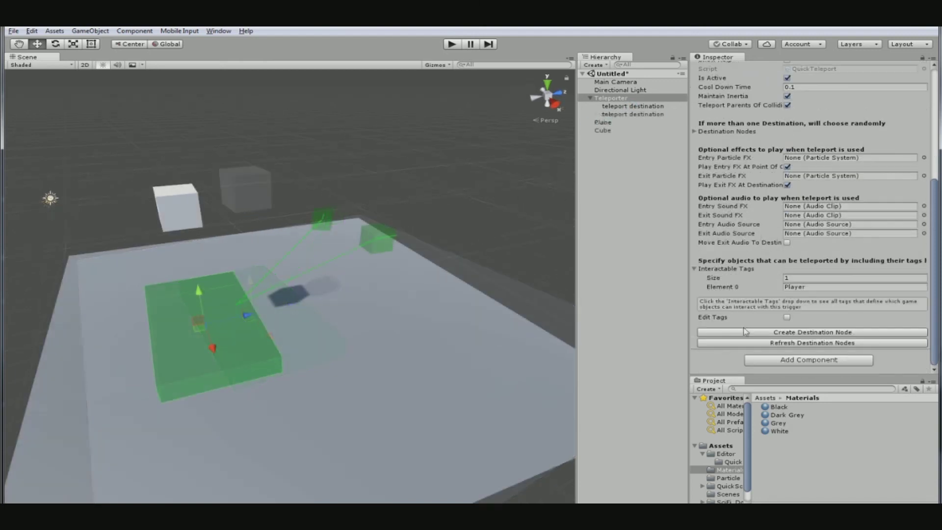
left_click(812, 332)
left_click_drag(286, 304, 466, 347)
left_click_drag(488, 313, 485, 341)
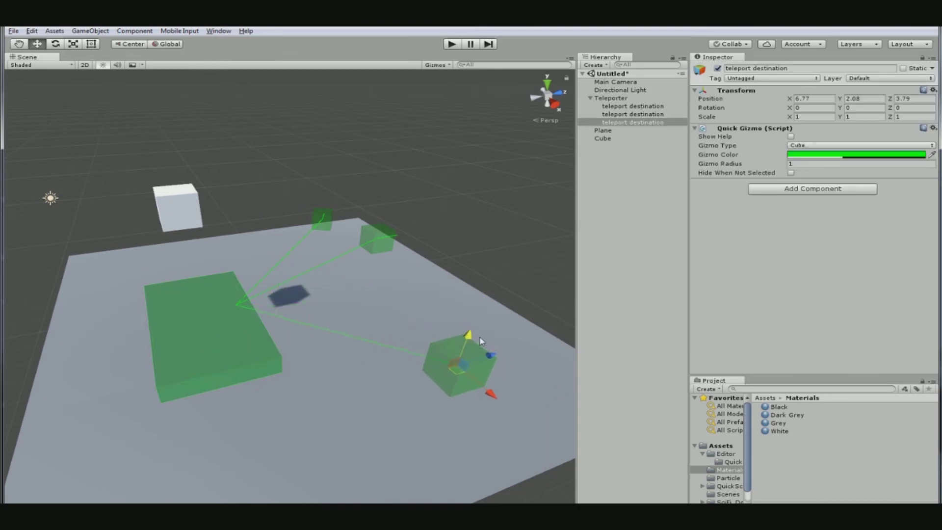
- Rotate the third destination node to about -94.967 on Y and move it to about X 1.48, Y 5.96, Z -0.87
left_click_drag(407, 326, 421, 261, "alt")
key("e")
key("w")
left_click_drag(263, 212, 260, 76)
left_click_drag(376, 161, 337, 221, "alt")
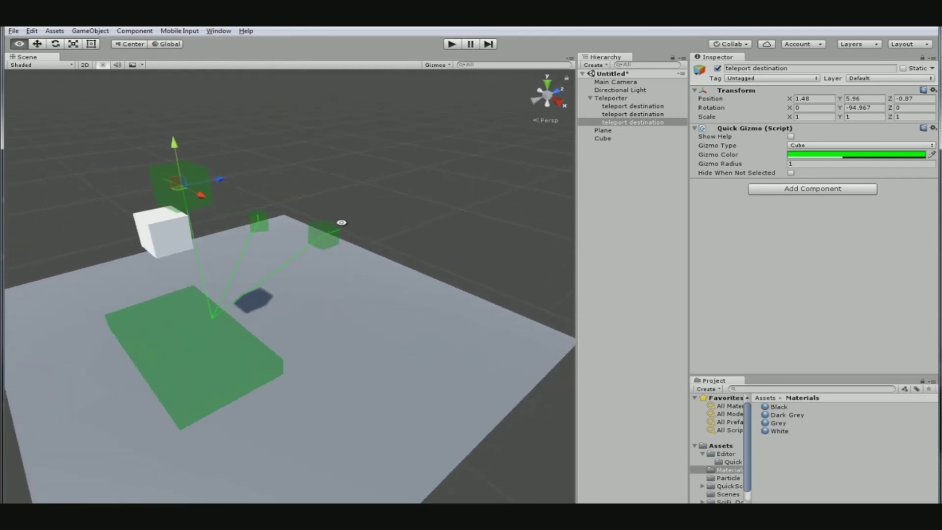
- Add the FX_TeleEnter and FX_TeleExit prefabs from the Particle Effects folder to the scene
left_click(169, 246)
left_click_drag(309, 273, 350, 278, "alt")
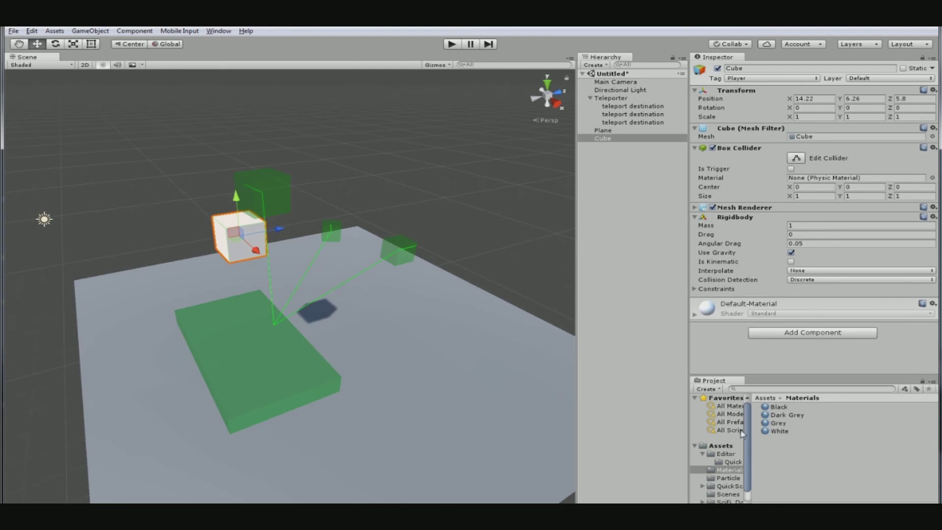
left_click_drag(748, 438, 747, 450)
left_click(737, 464)
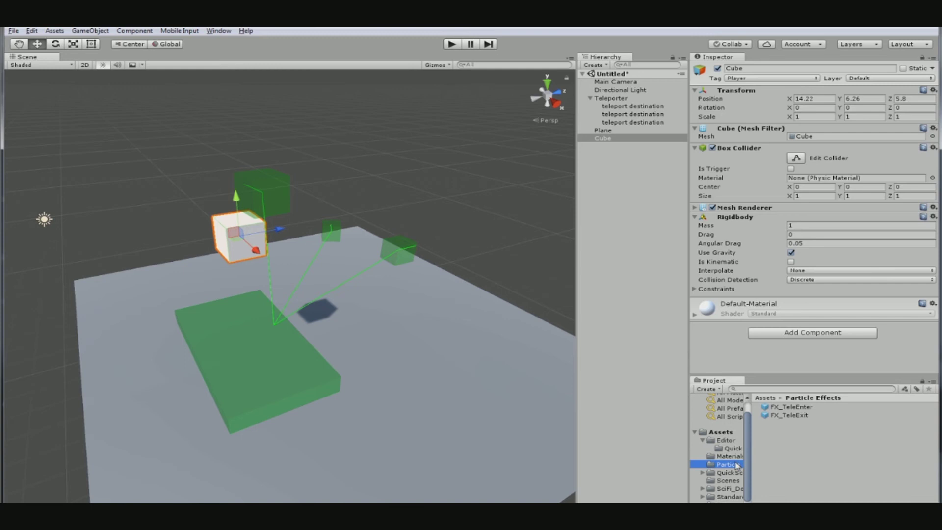
left_click(785, 407)
left_click(799, 414, "shift")
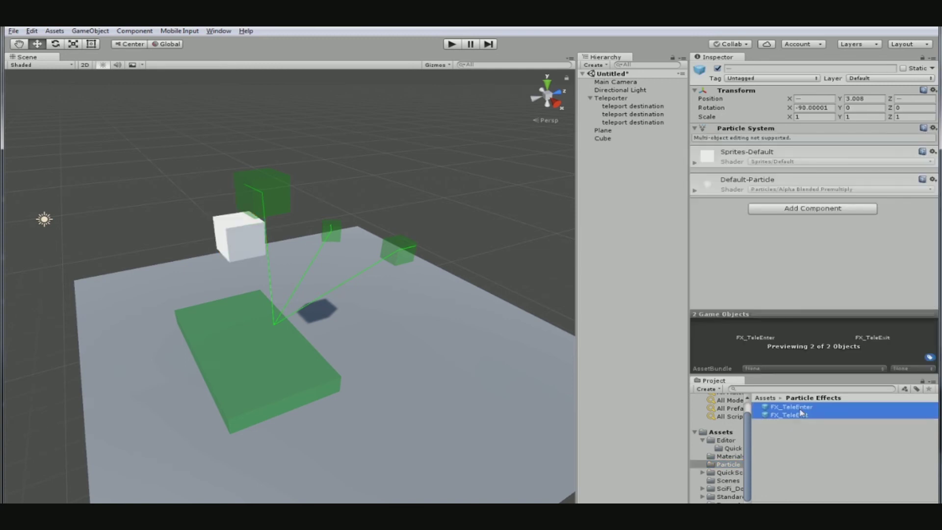
left_click_drag(802, 412, 638, 248)
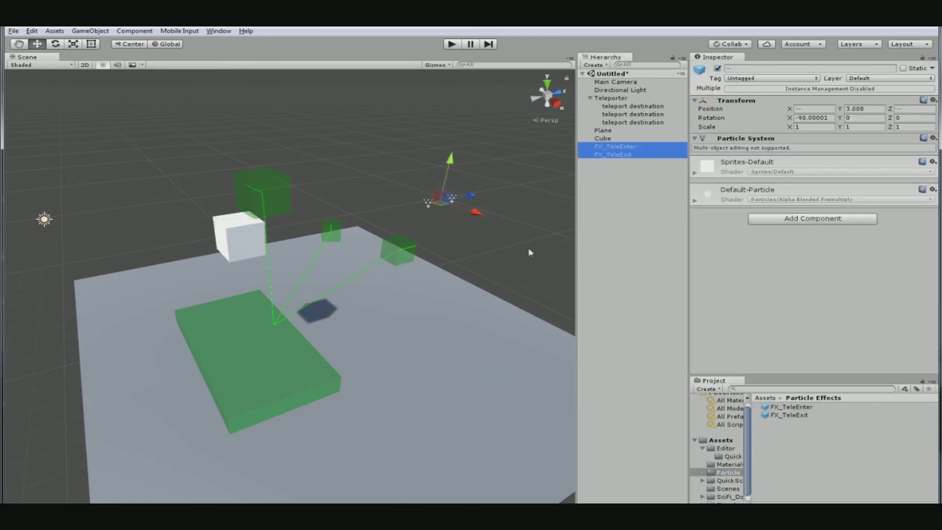
left_click(542, 210)
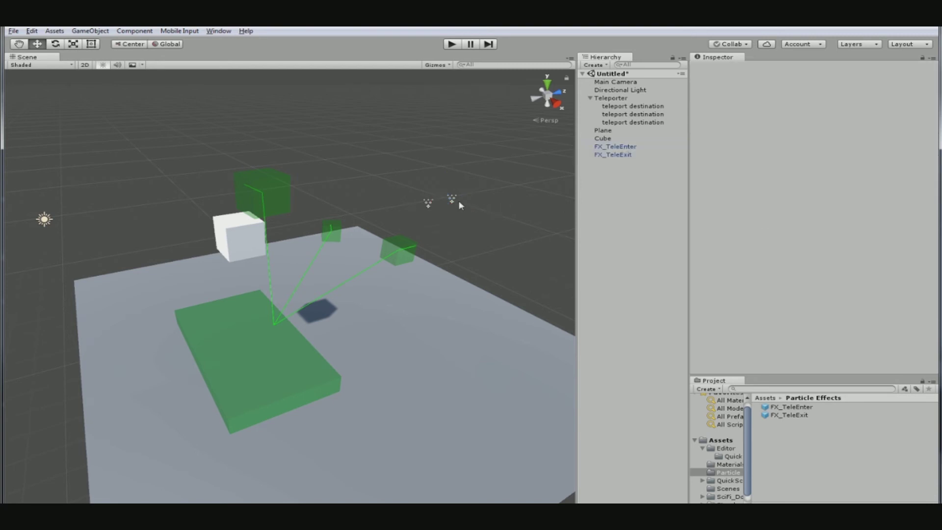
left_click_drag(461, 254, 422, 257, "alt")
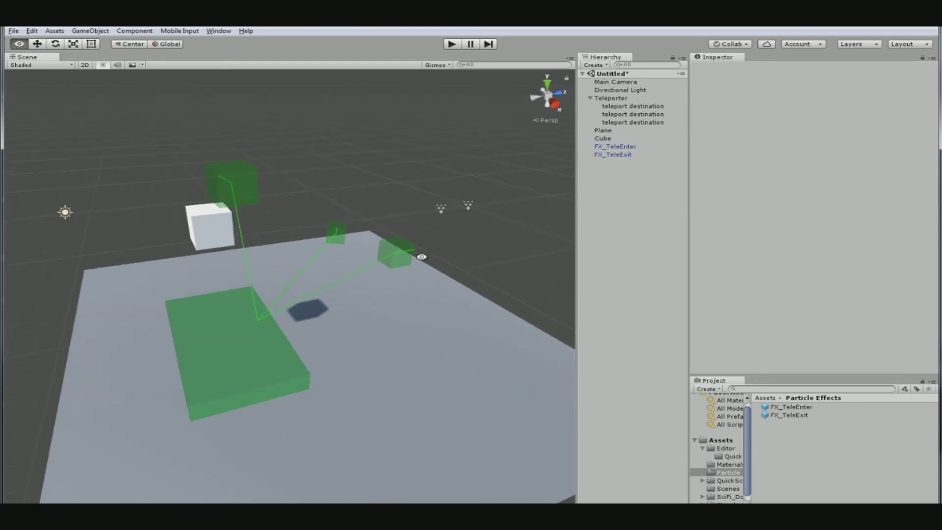
- Check the Looping and Play On Awake settings of the FX_TeleEnter particle system
left_click(281, 370)
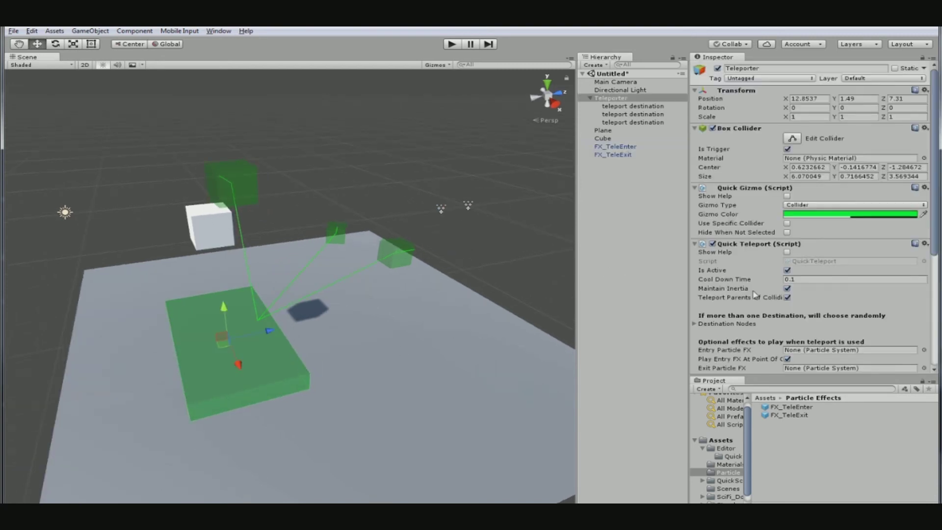
scroll(751, 294, "down", 8)
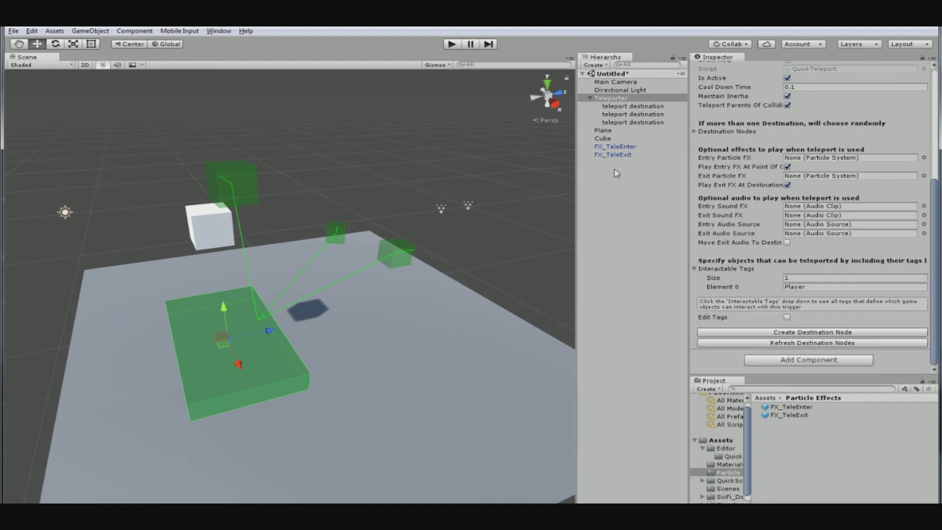
left_click(634, 149)
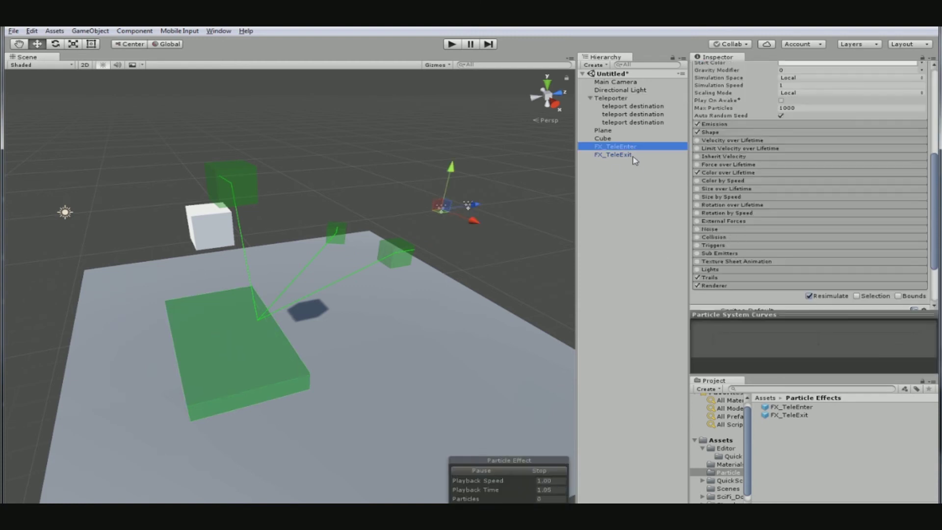
scroll(765, 208, "up", 6)
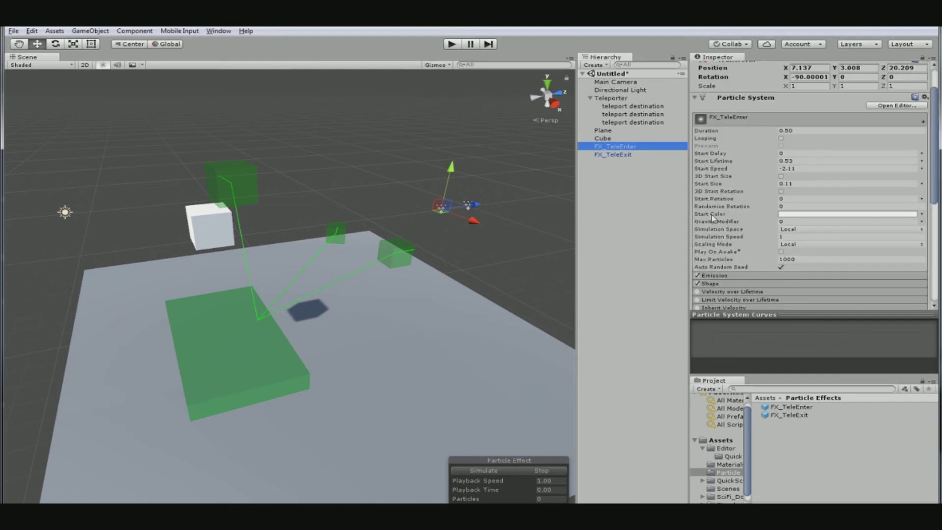
left_click(781, 139)
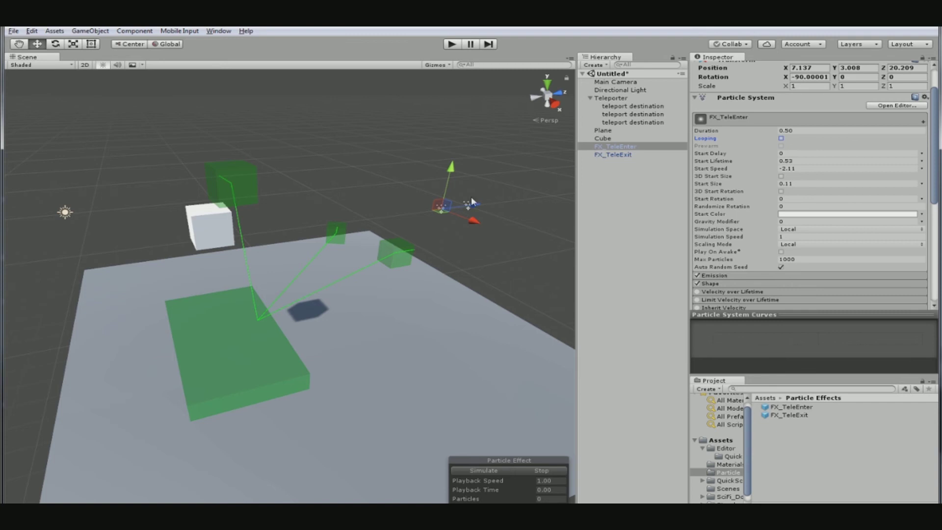
- Assign FX_TeleEnter as the Teleporter's Entry Particle FX and FX_TeleExit as its Exit Particle FX
left_click(269, 355)
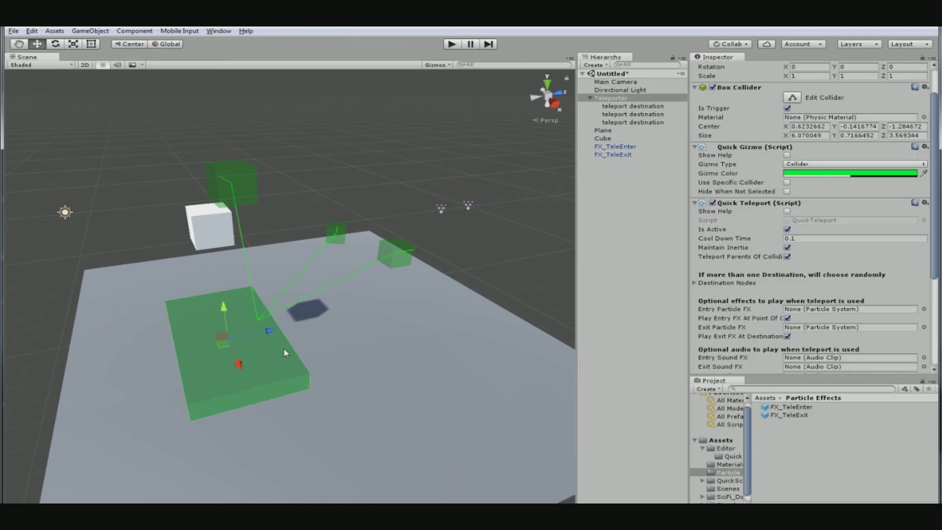
scroll(743, 253, "down", 3)
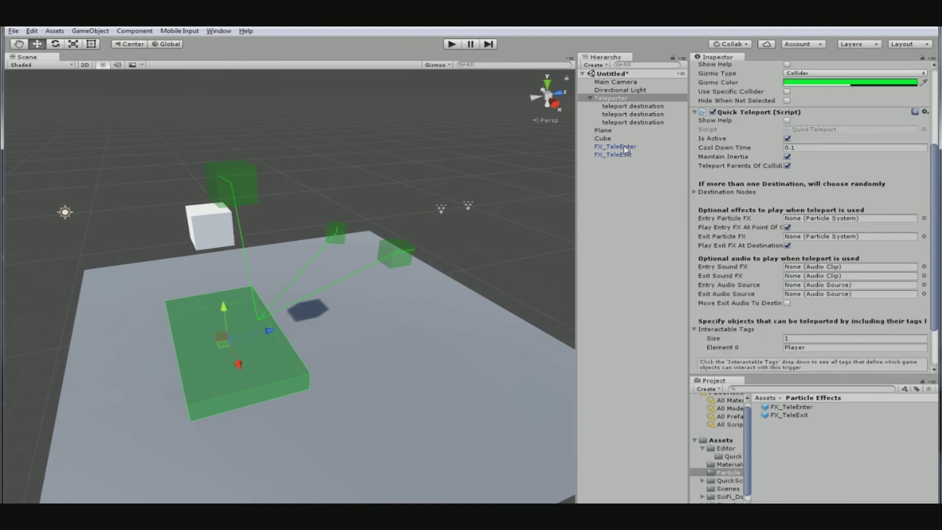
left_click_drag(624, 148, 802, 226)
left_click_drag(618, 154, 818, 240)
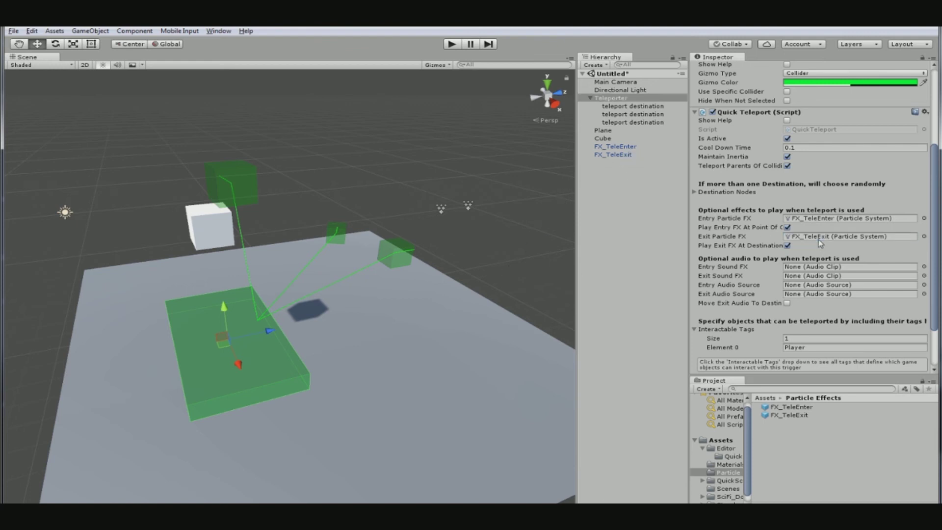
- Widen the Inspector and review the particle settings of FX_TeleEnter and FX_TeleExit
left_click_drag(686, 231, 594, 236)
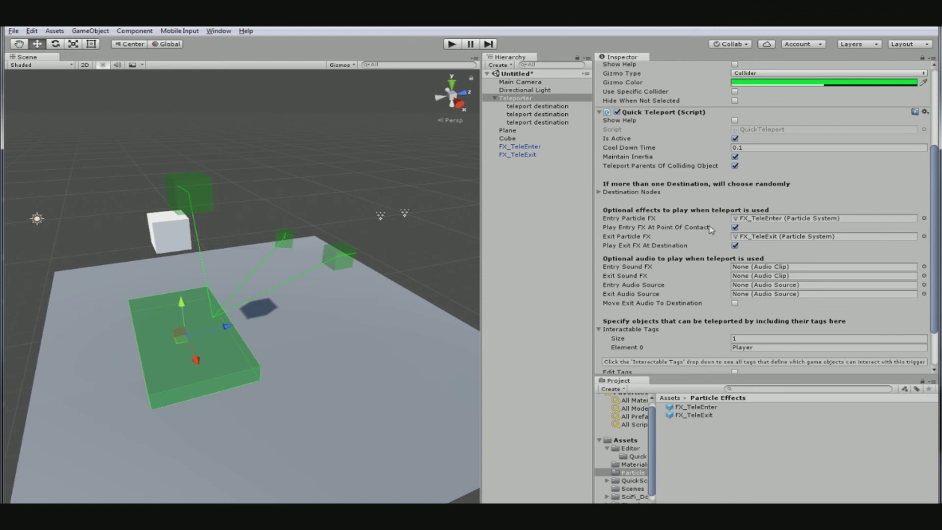
left_click(537, 146)
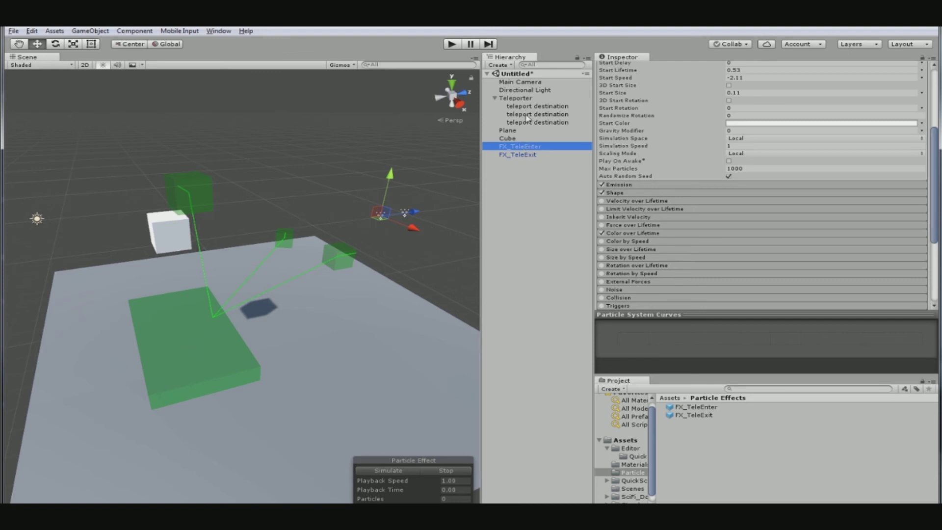
left_click(529, 155)
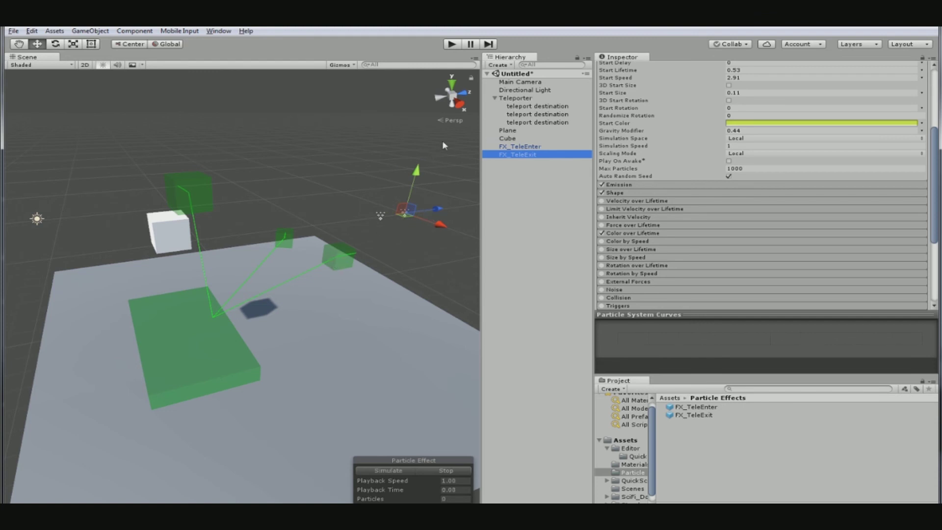
- Assign the Bell audio clip as the Teleporter's Entry Sound FX
left_click(529, 98)
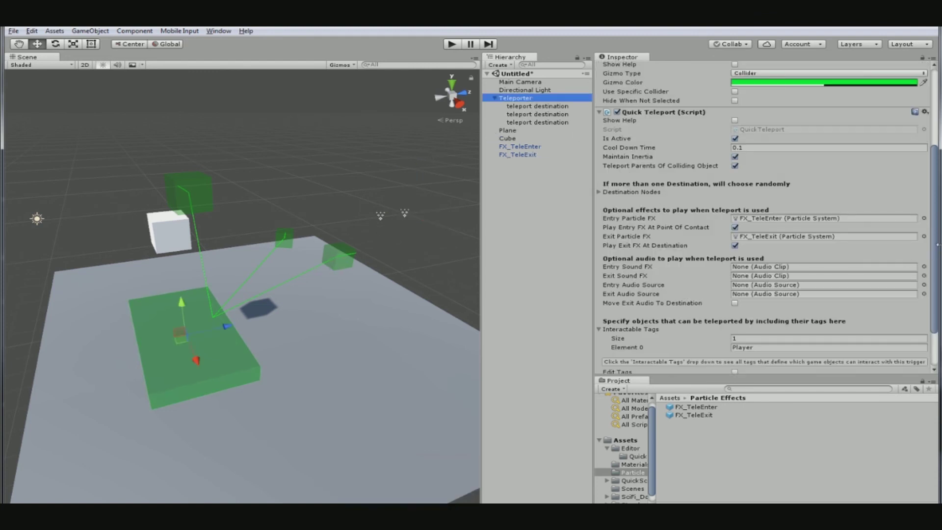
scroll(766, 220, "down", 3)
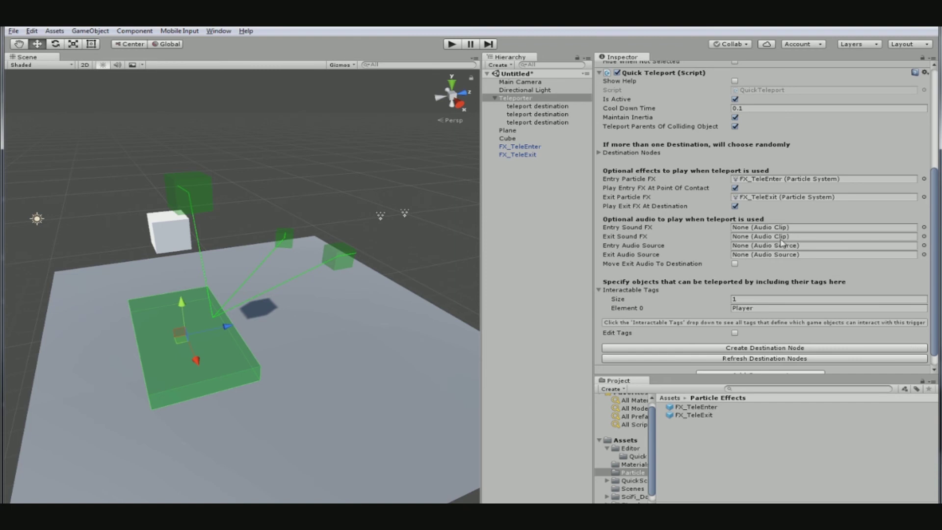
left_click(924, 228)
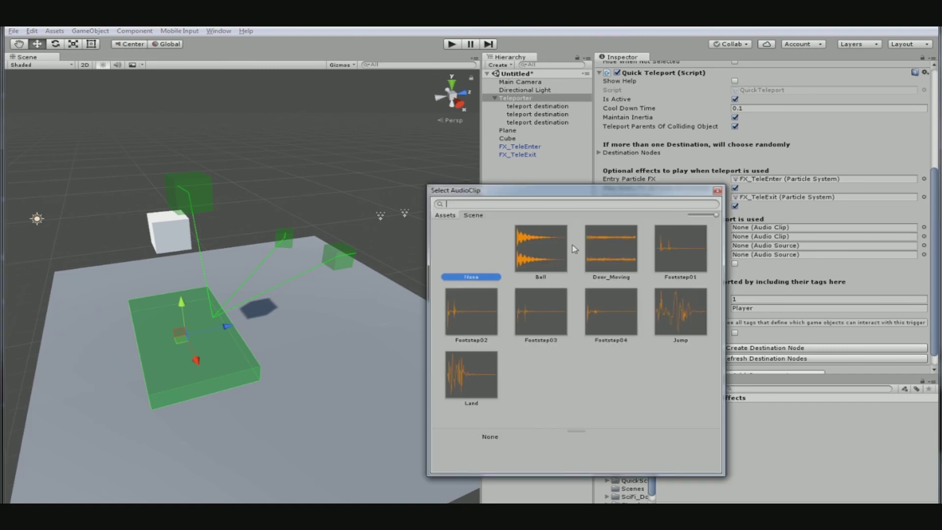
left_click(533, 249)
left_click(717, 190)
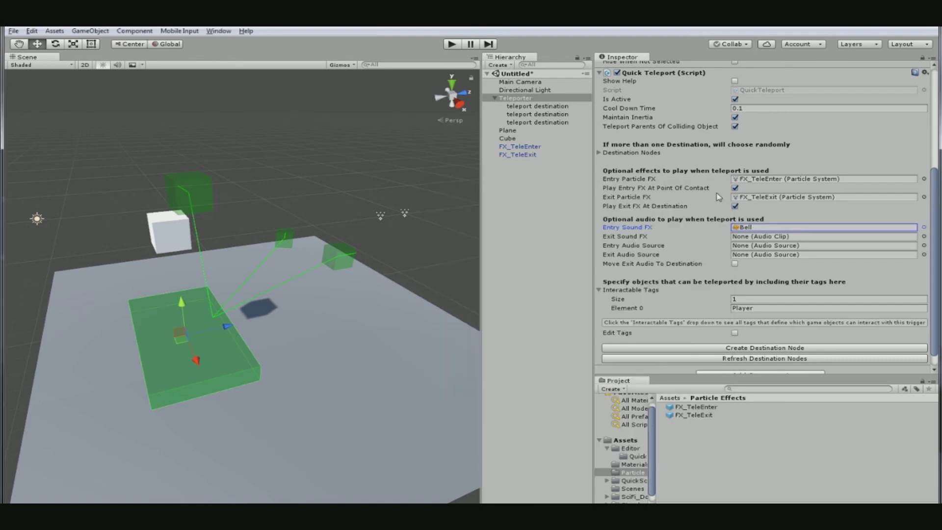
left_click_drag(931, 264, 935, 284)
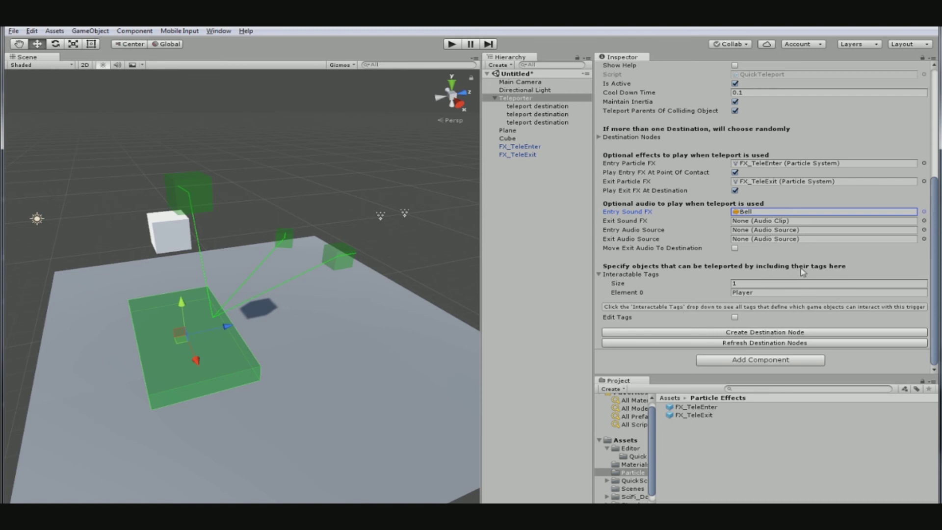
left_click(764, 361)
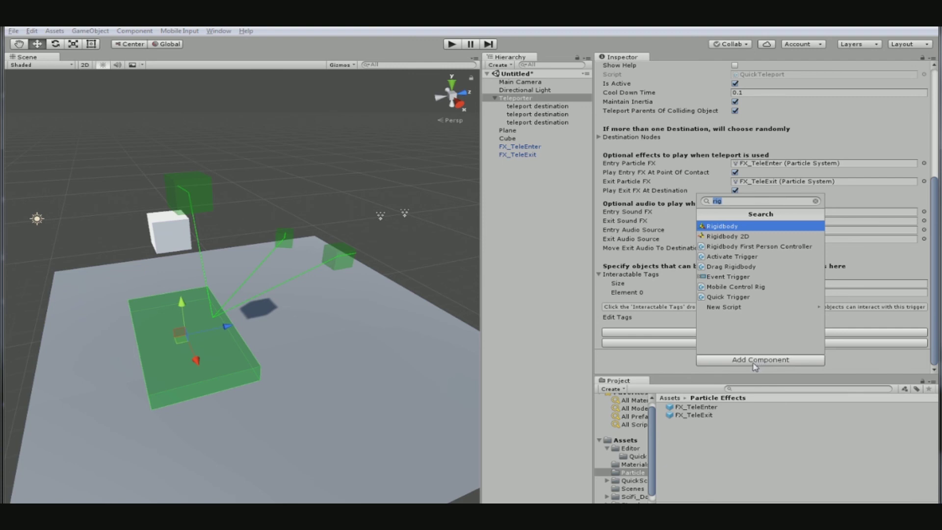
left_click(679, 367)
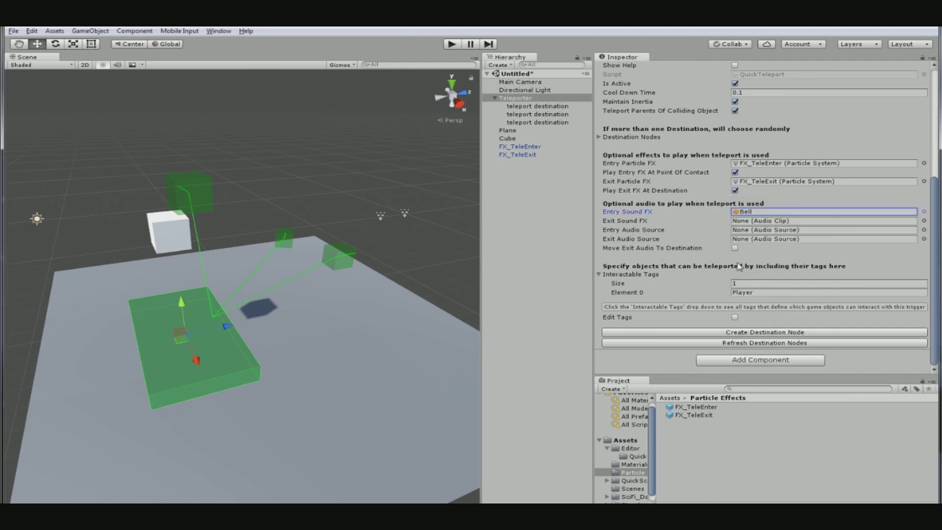
- Create an empty object named Audio Source and place it outside the Teleporter at the top level of the hierarchy
left_click(538, 214)
right_click(539, 215)
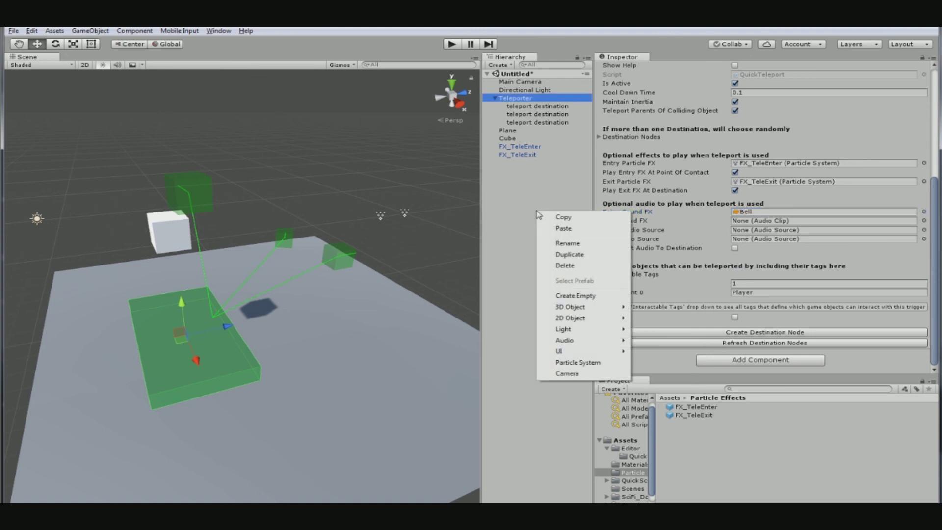
left_click(559, 283)
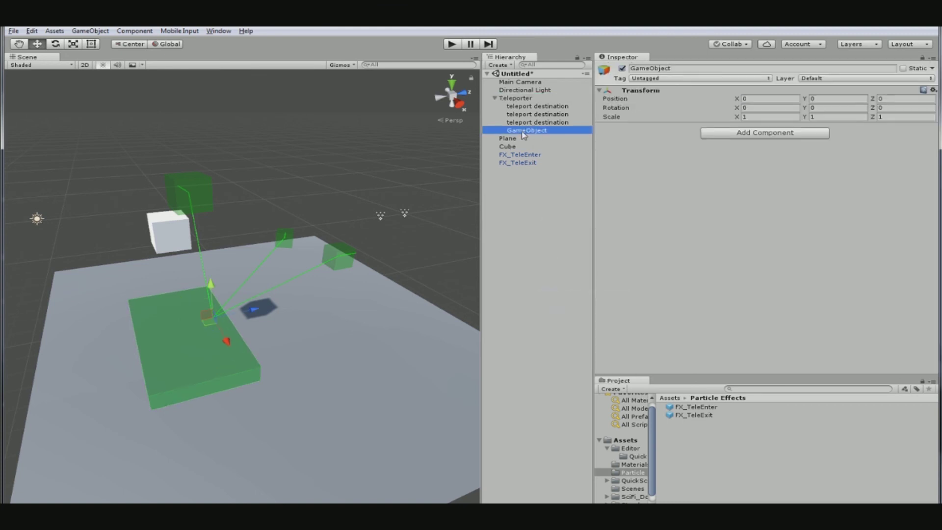
left_click(538, 130)
type("Audio")
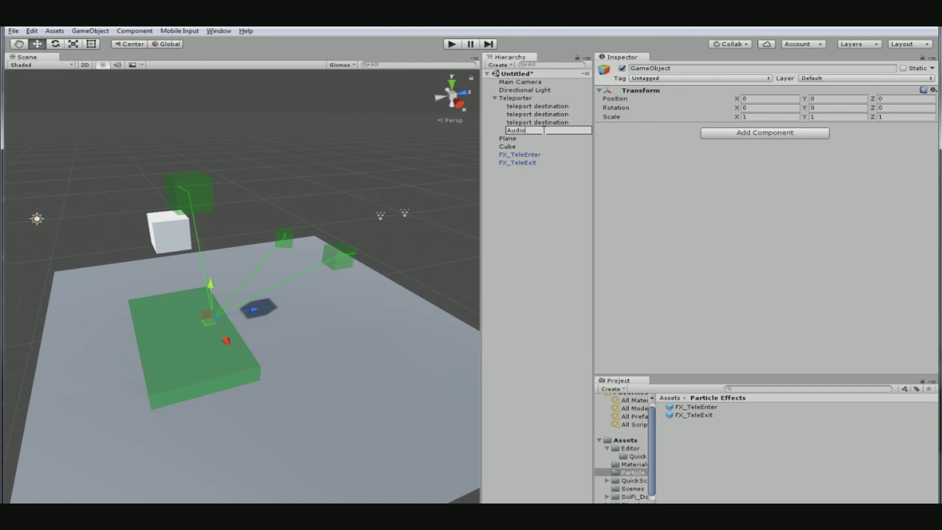
type(" Source")
key("Return")
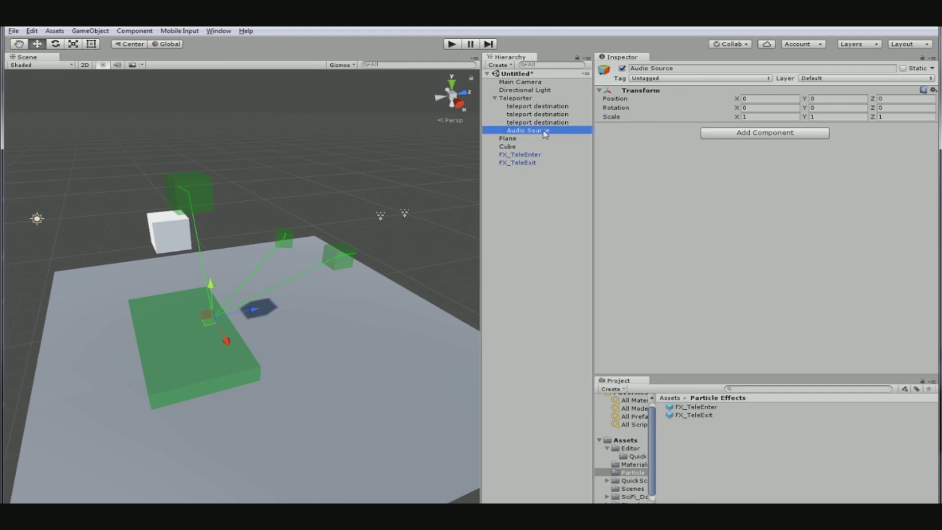
left_click_drag(544, 132, 518, 194)
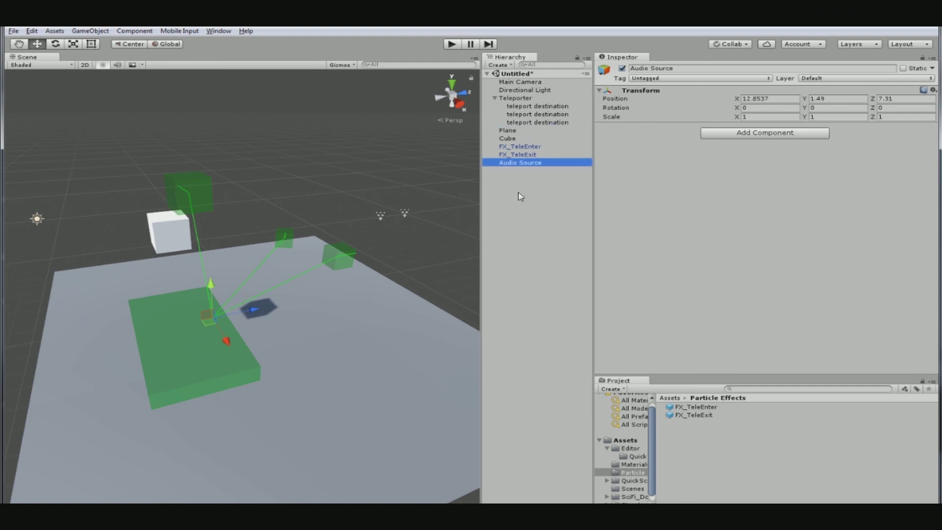
- Add an Audio Source component to the Audio Source object and move it beside the teleporter to about X 14.76, Z 9.98
left_click(728, 134)
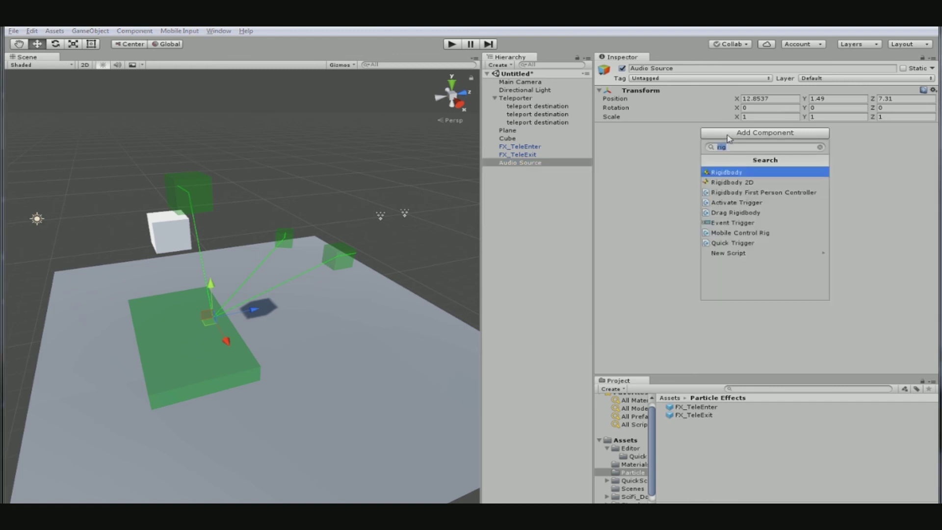
type("aud")
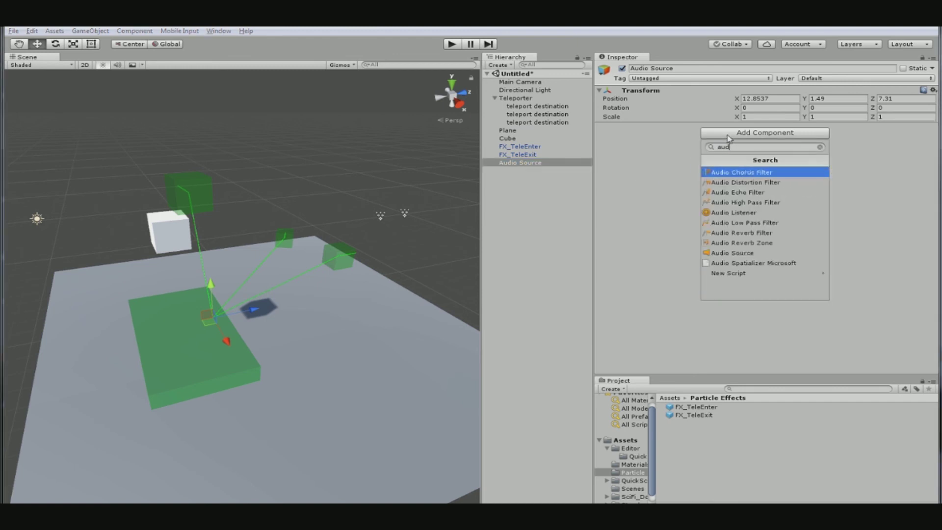
type("io s")
key("Return")
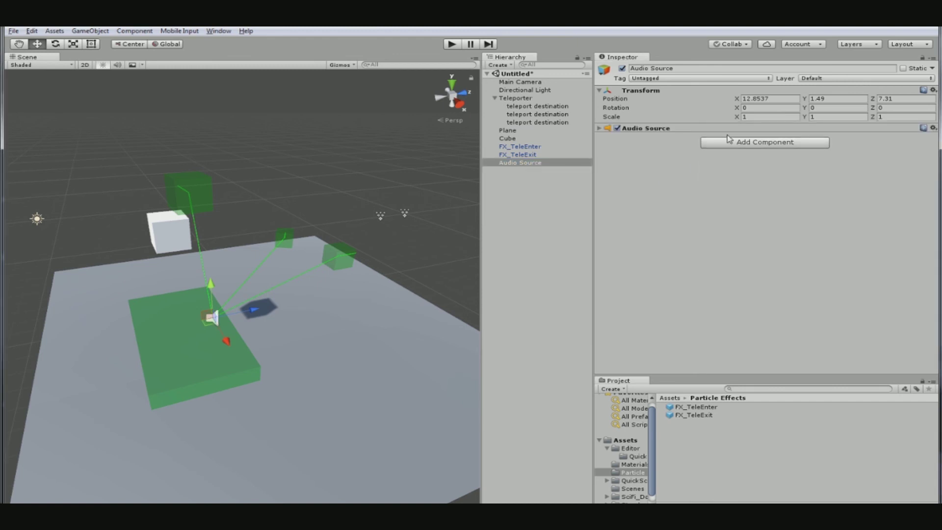
left_click_drag(215, 326, 296, 336)
- Assign the Audio Source object as the Teleporter's Entry Audio Source and check the entry and exit audio fields
left_click(523, 99)
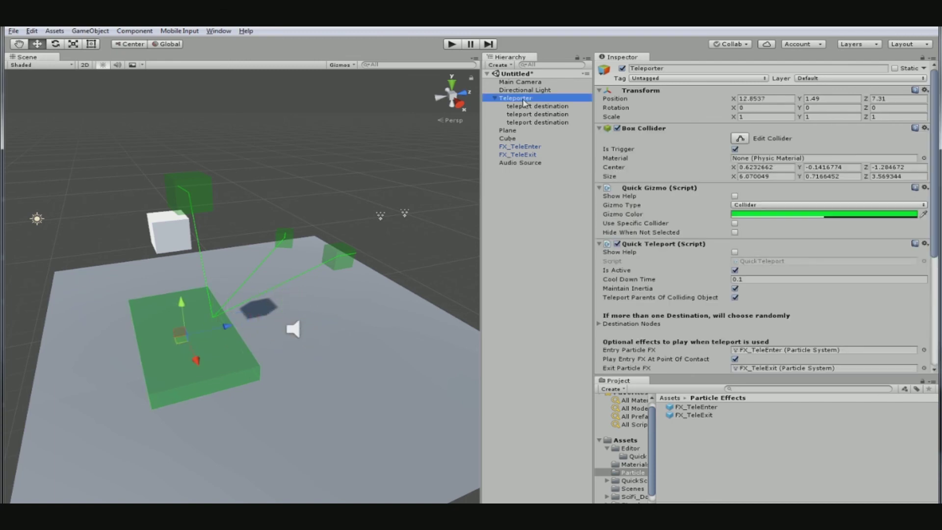
scroll(678, 284, "down", 5)
scroll(678, 284, "down", 1)
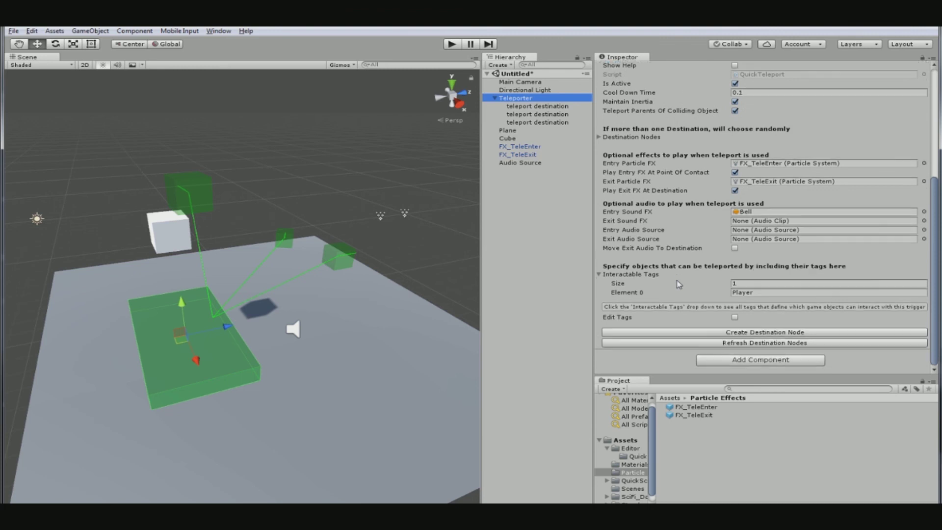
left_click_drag(522, 166, 756, 235)
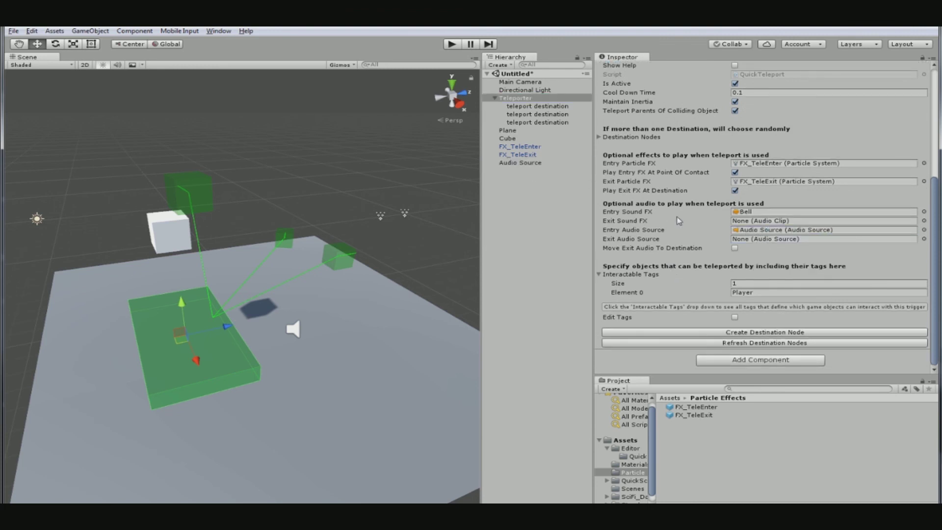
left_click(638, 212)
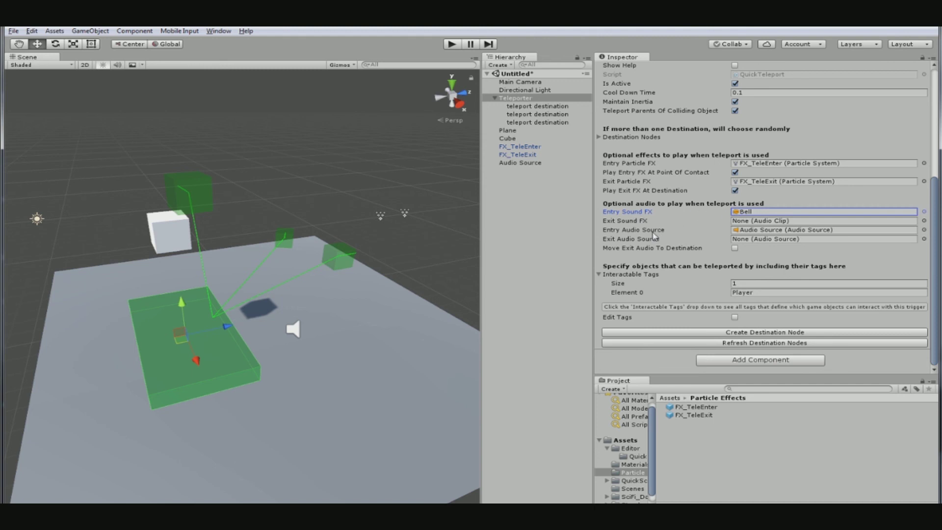
left_click(734, 231)
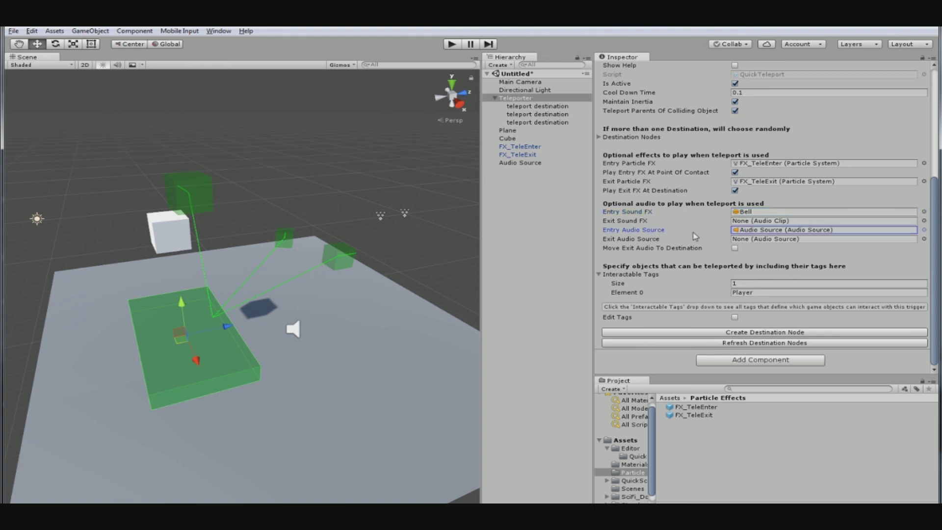
left_click(741, 223)
left_click(746, 240)
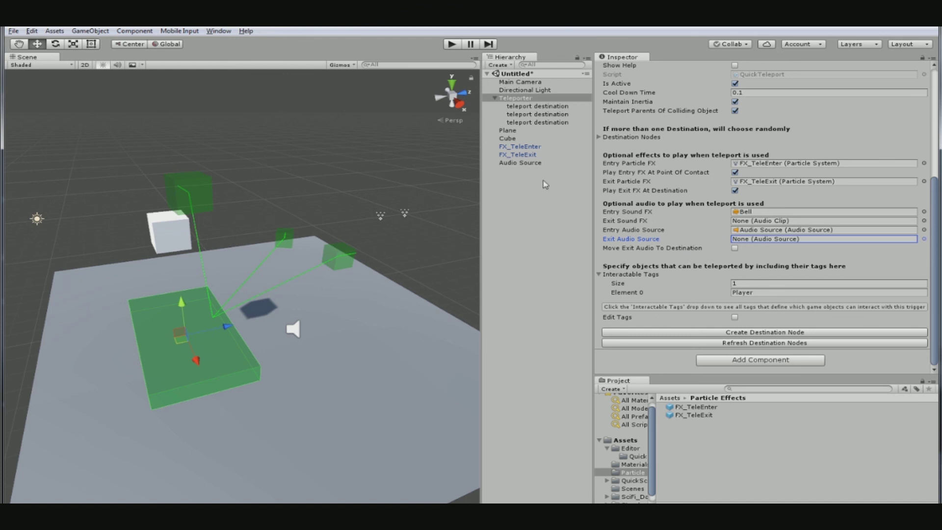
- Move the Audio Source object farther from the teleporter, to about X 14.25, Z 11.93
left_click(537, 166)
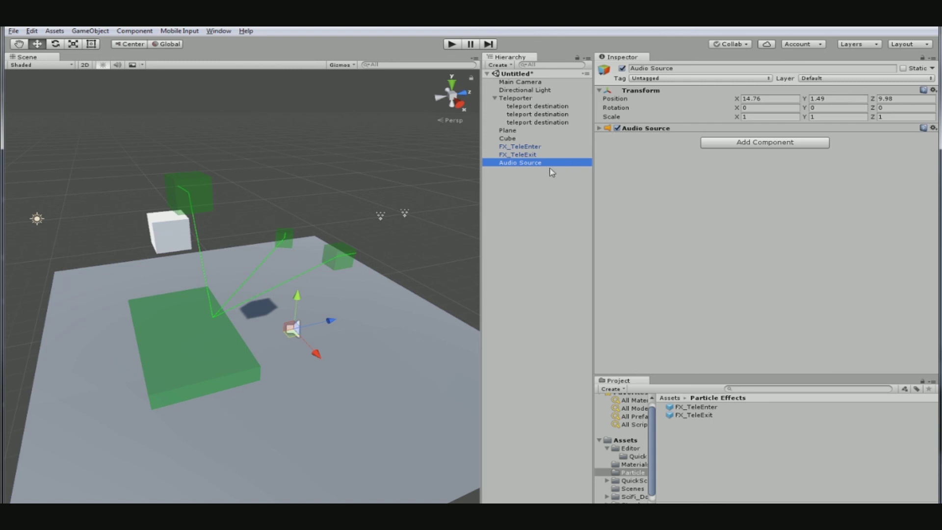
left_click_drag(293, 329, 329, 313)
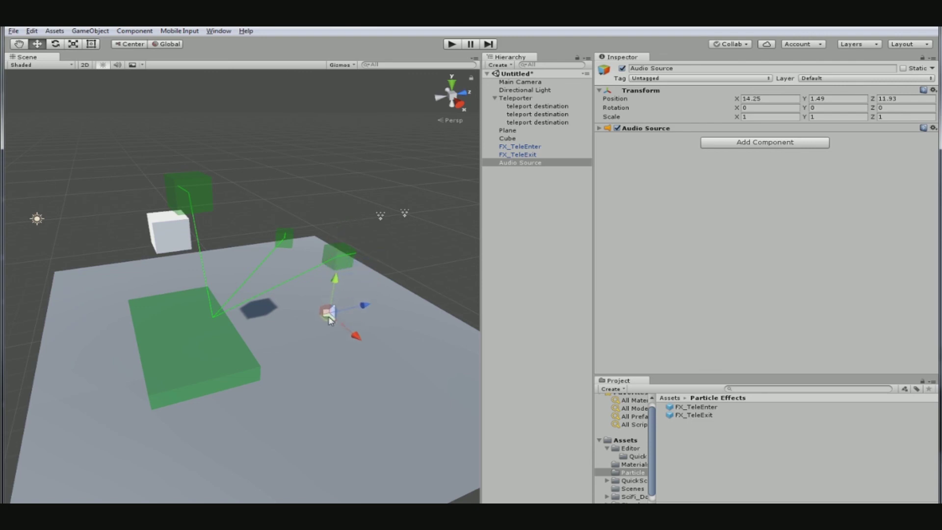
- Review the particle effects, sound clips and audio sources assigned in the Teleporter's Quick Teleport script
left_click(225, 309)
scroll(683, 267, "down", 6)
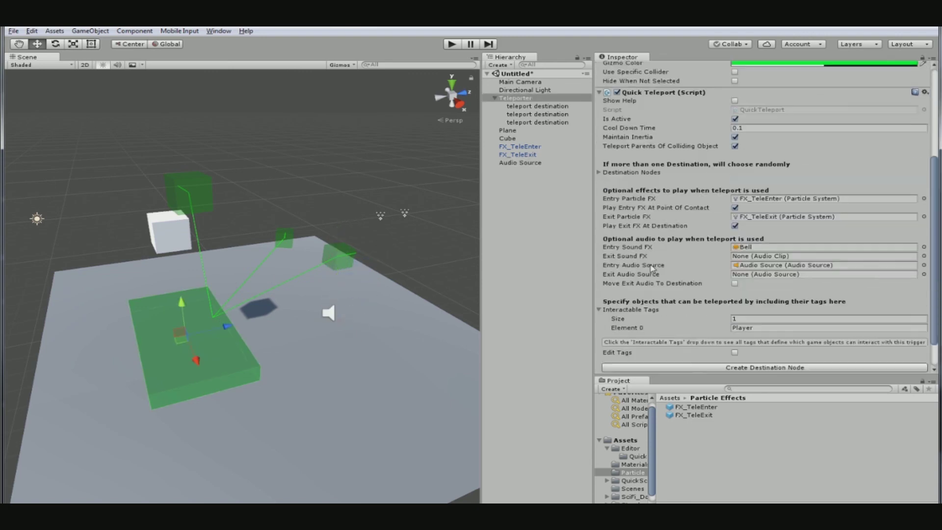
left_click(760, 245)
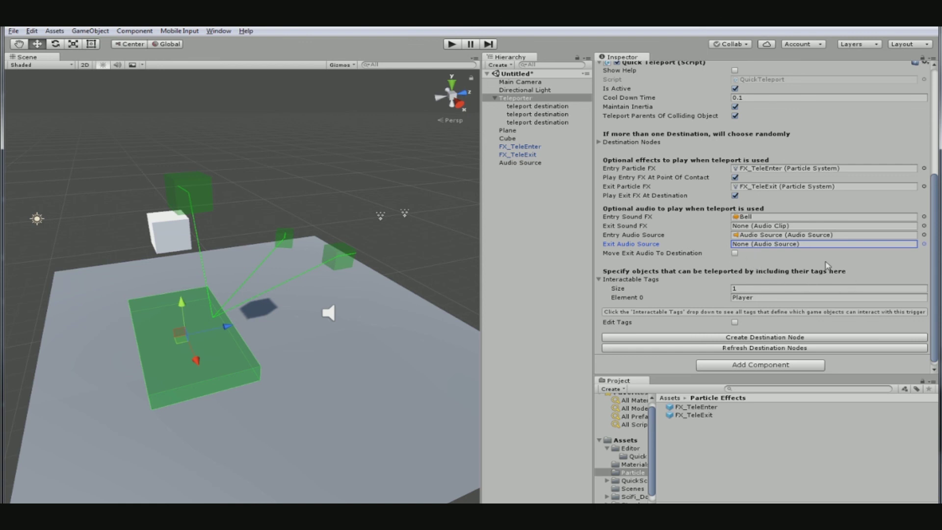
left_click(759, 219)
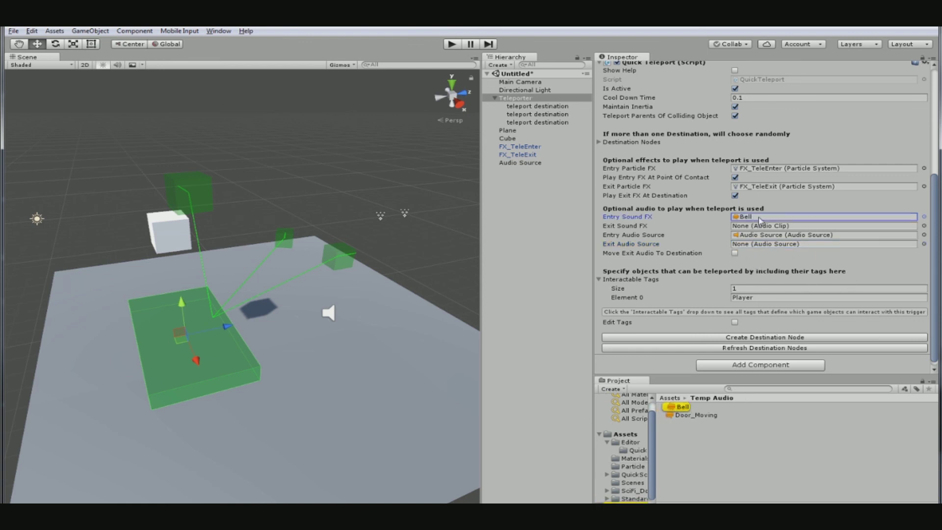
left_click(765, 237)
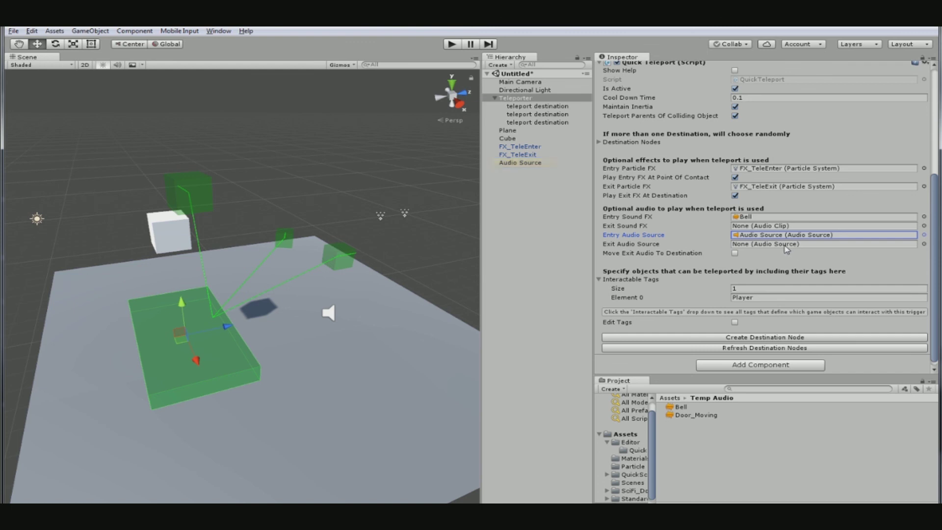
left_click(766, 169)
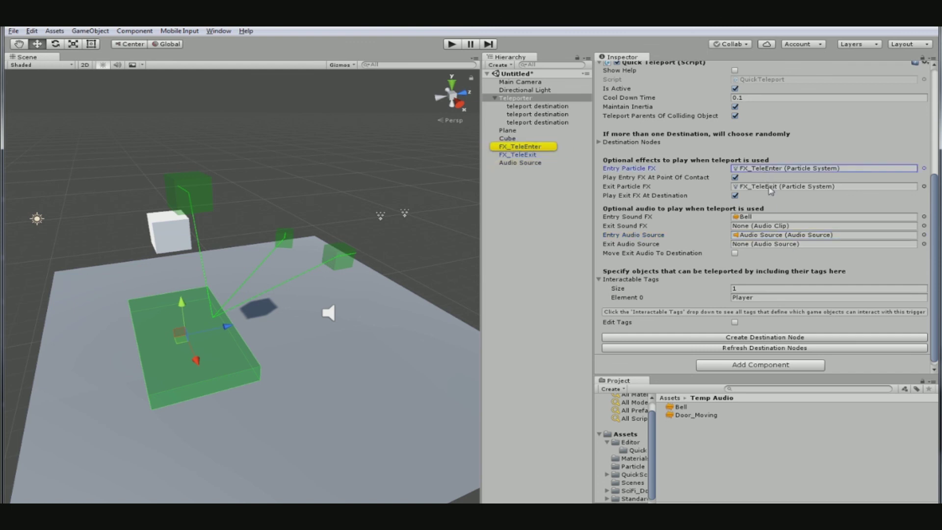
left_click(770, 190)
left_click(777, 217)
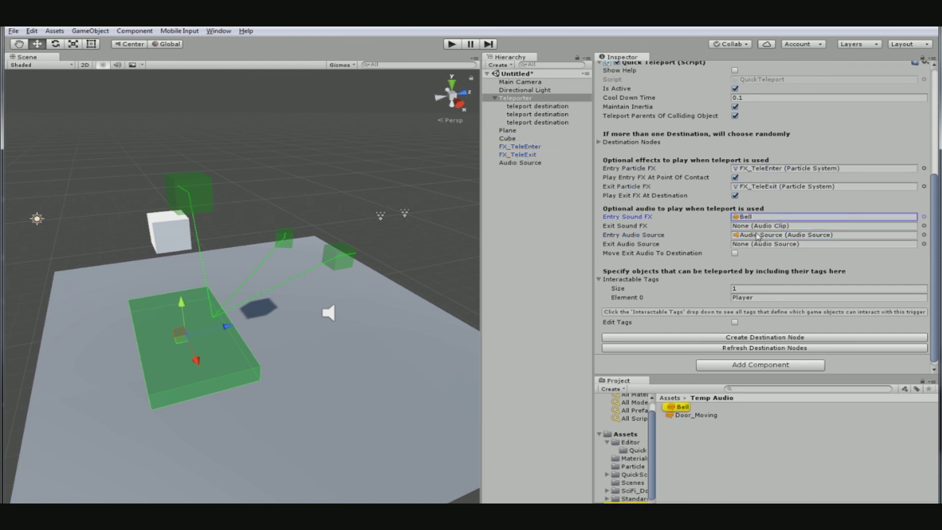
left_click(758, 236)
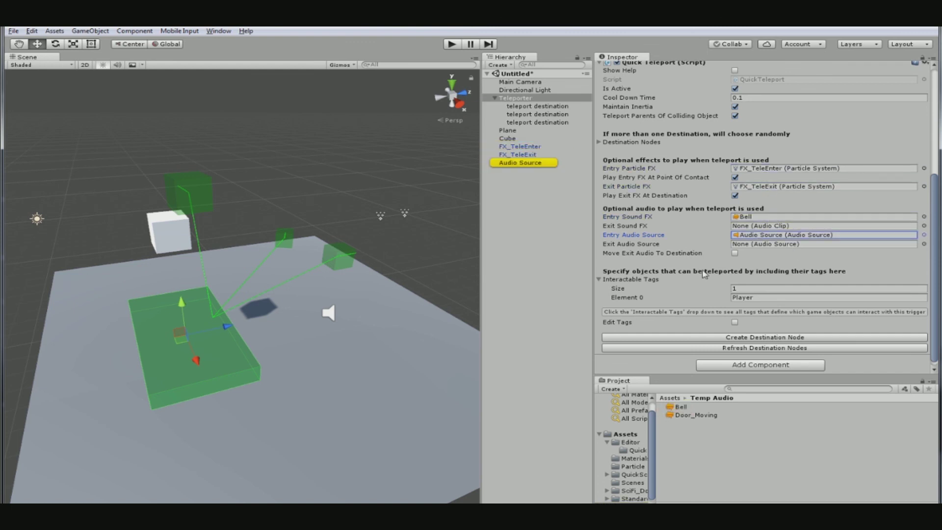
- Play-test the teleporter with its particle effects and entry sound, and stop the test
left_click(452, 45)
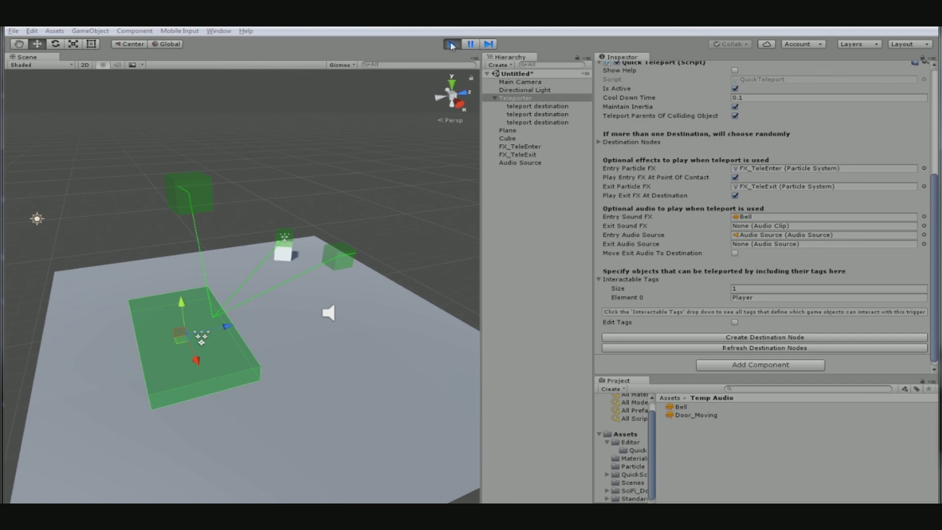
left_click(452, 45)
scroll(670, 275, "down", 3)
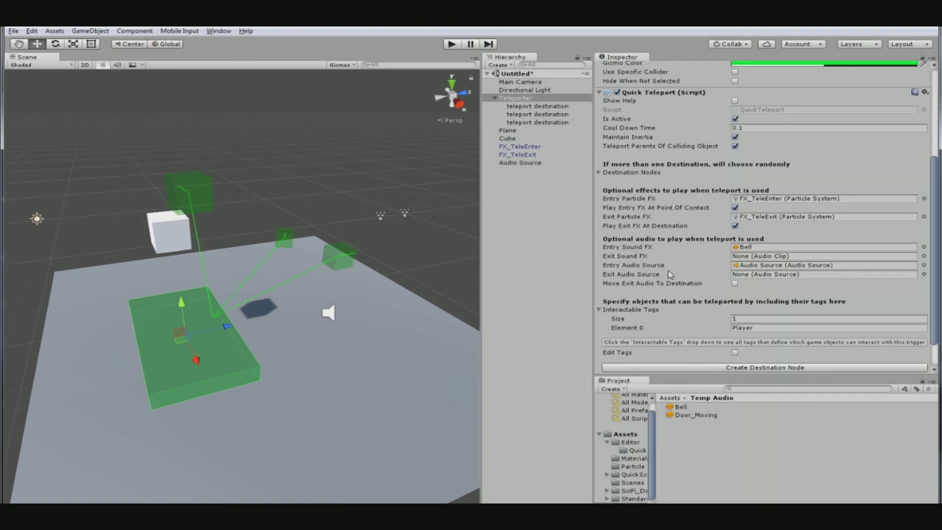
scroll(670, 275, "up", 1)
scroll(670, 275, "down", 3)
left_click_drag(309, 279, 356, 272, "alt")
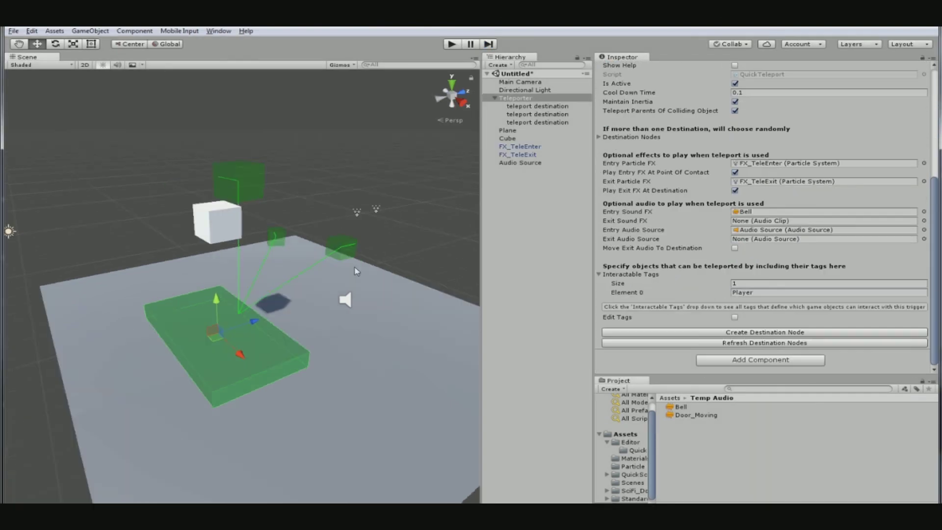